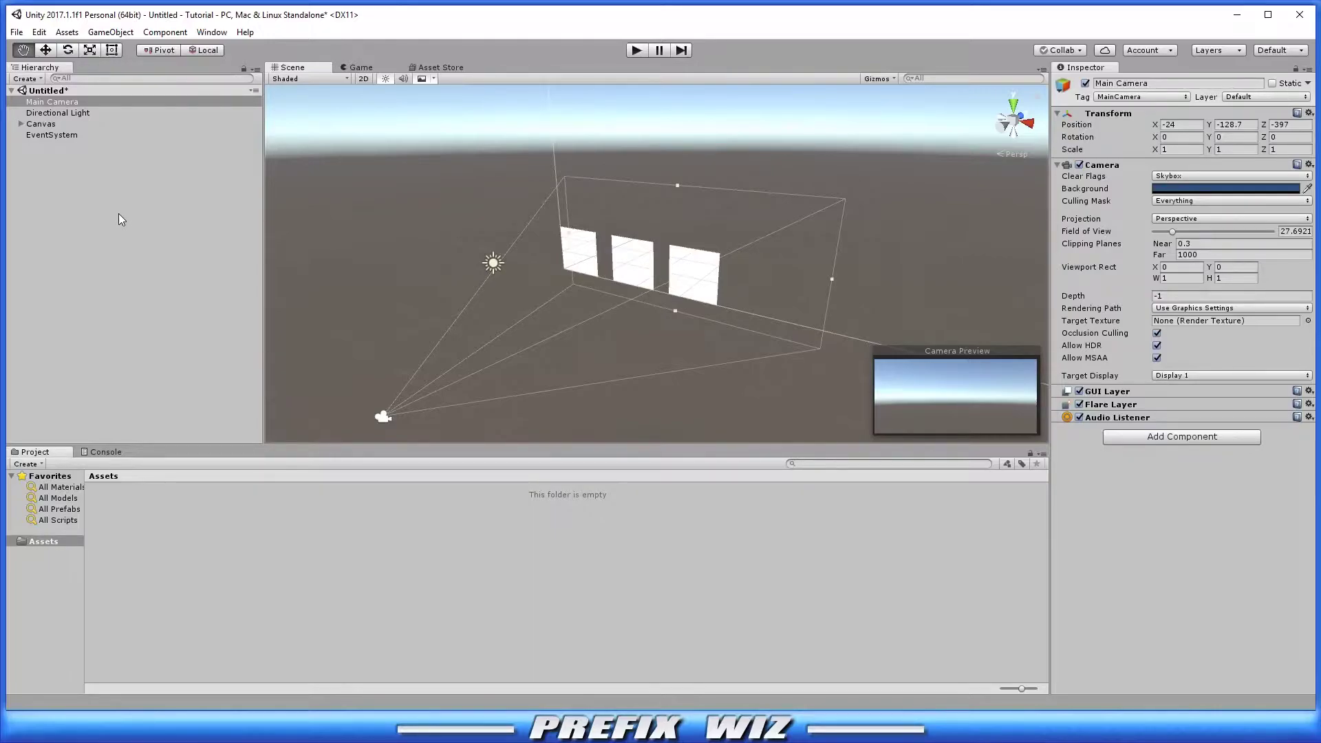
# Clear the selection so the Inspector is empty, then browse the top menus from File to Help
pyautogui.click(184, 218)
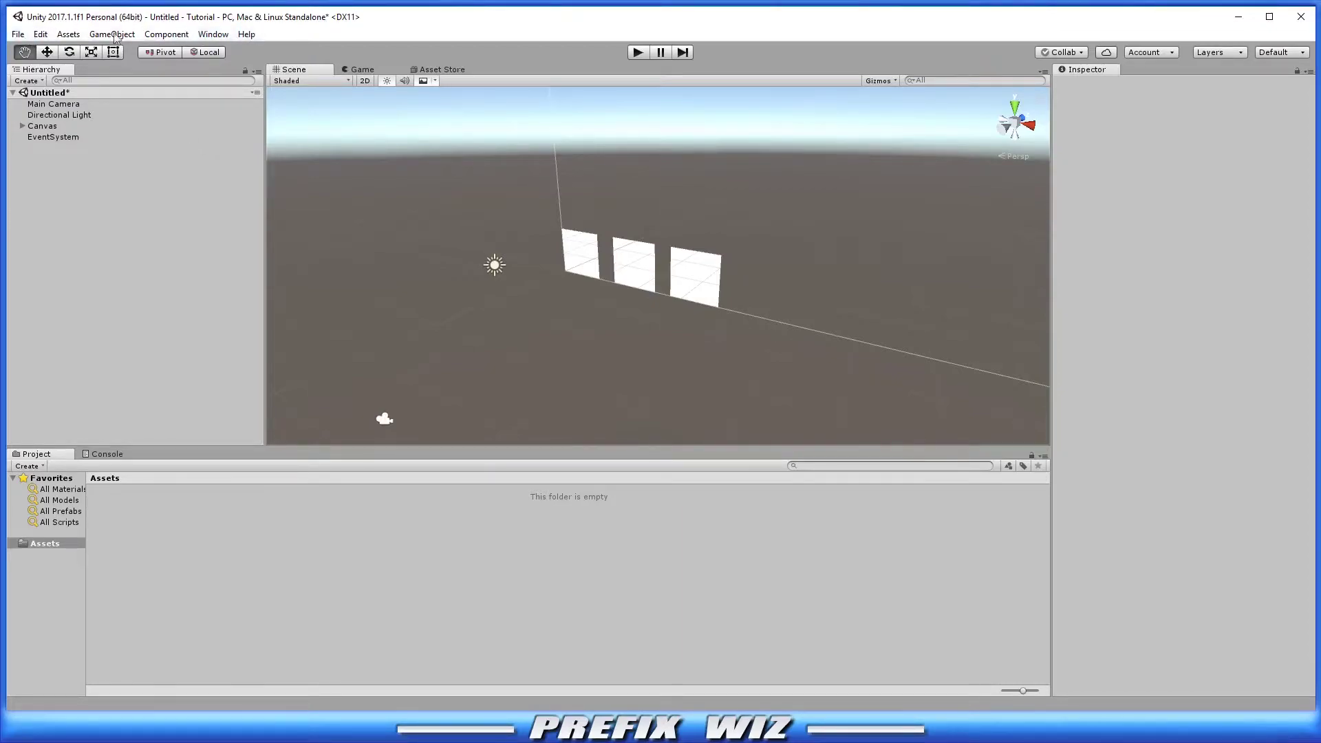
pyautogui.click(16, 36)
pyautogui.moveTo(31, 39)
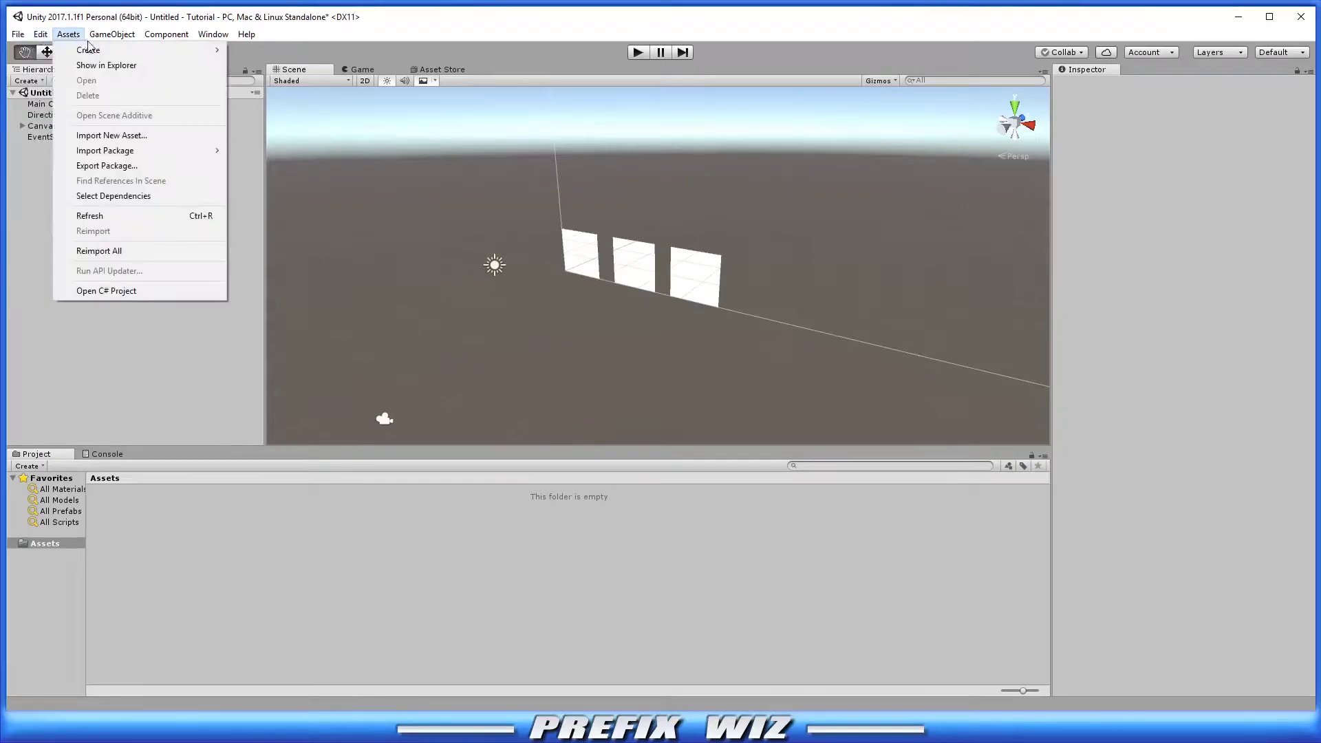
pyautogui.moveTo(150, 36)
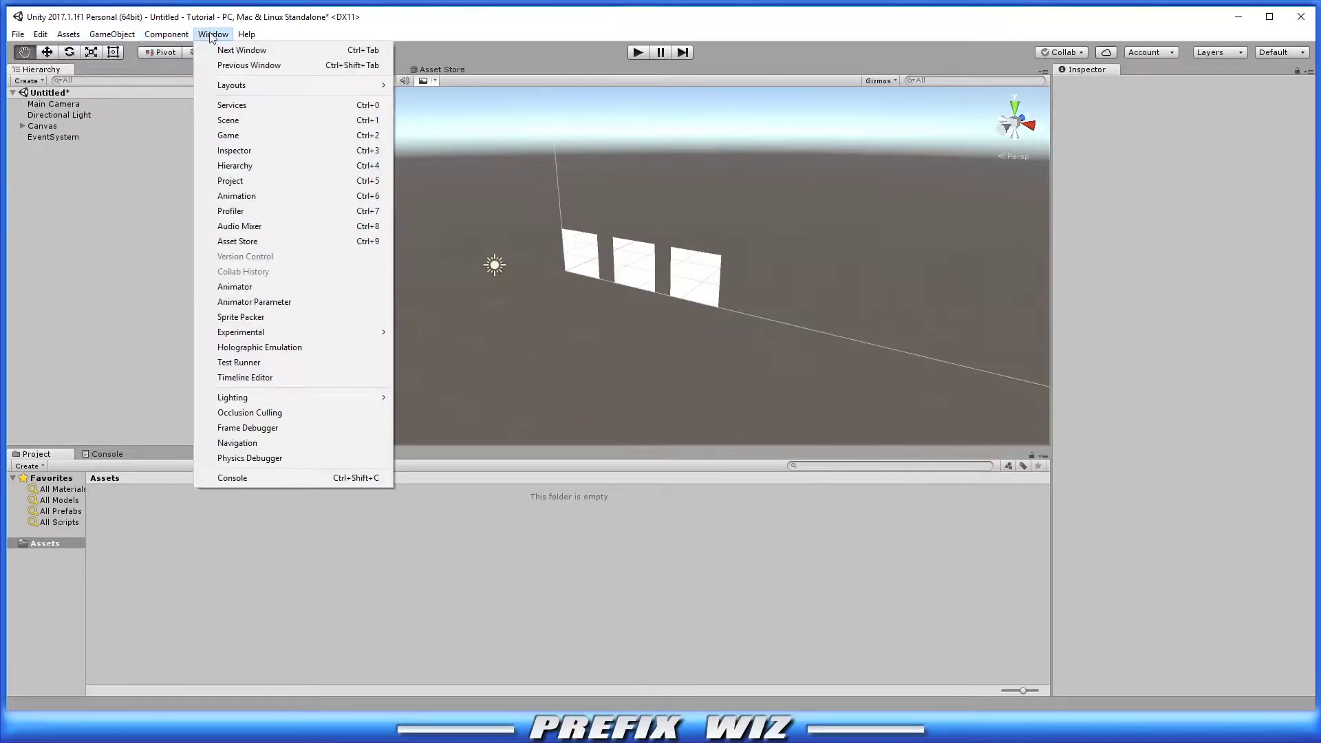
pyautogui.moveTo(244, 38)
pyautogui.click(350, 29)
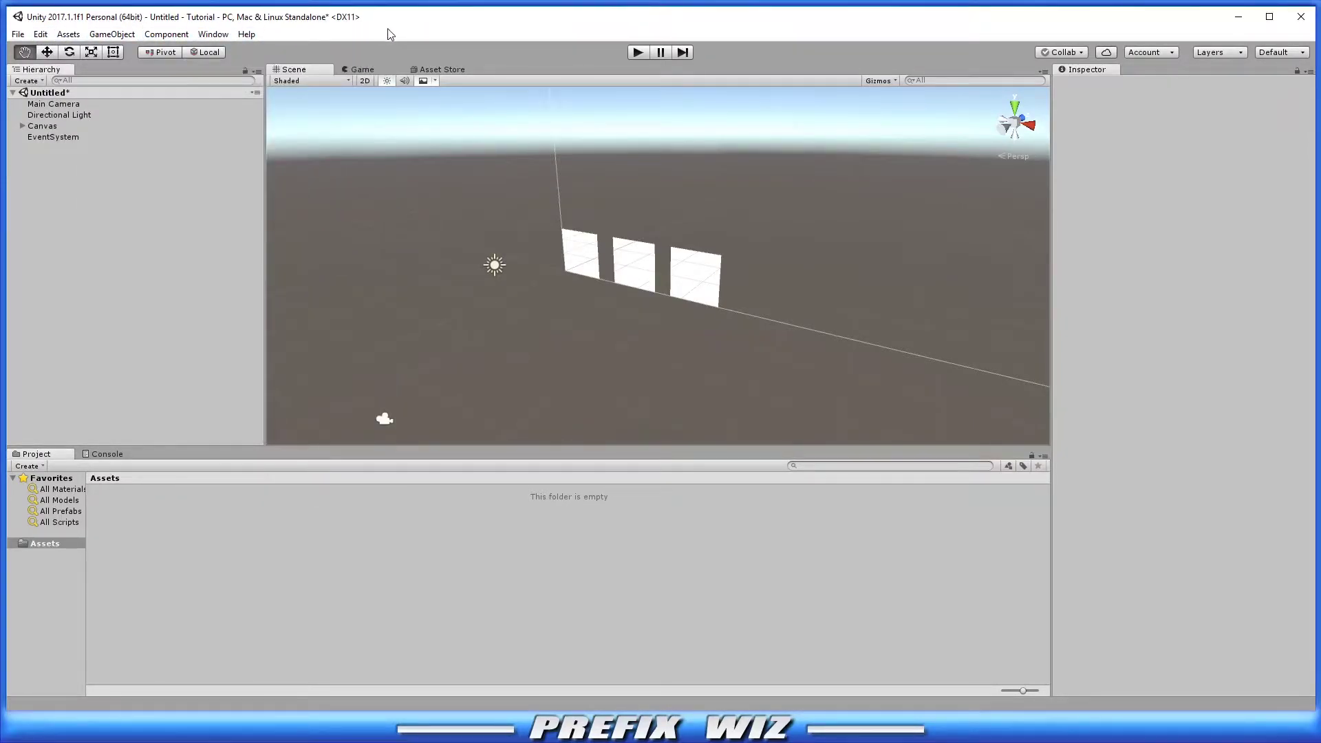
# Browse the Edit, Window and File menus again, then close them and return to the editor
pyautogui.click(42, 34)
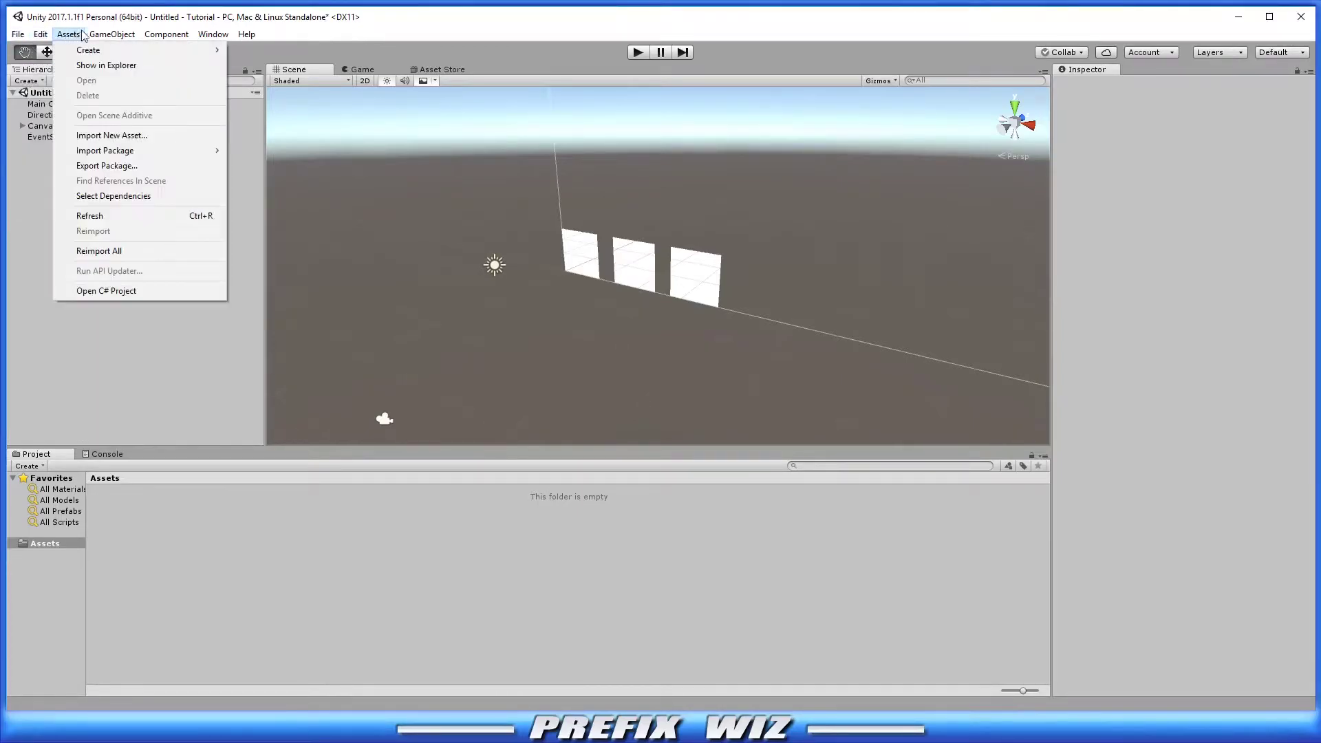
pyautogui.moveTo(213, 34)
pyautogui.moveTo(28, 36)
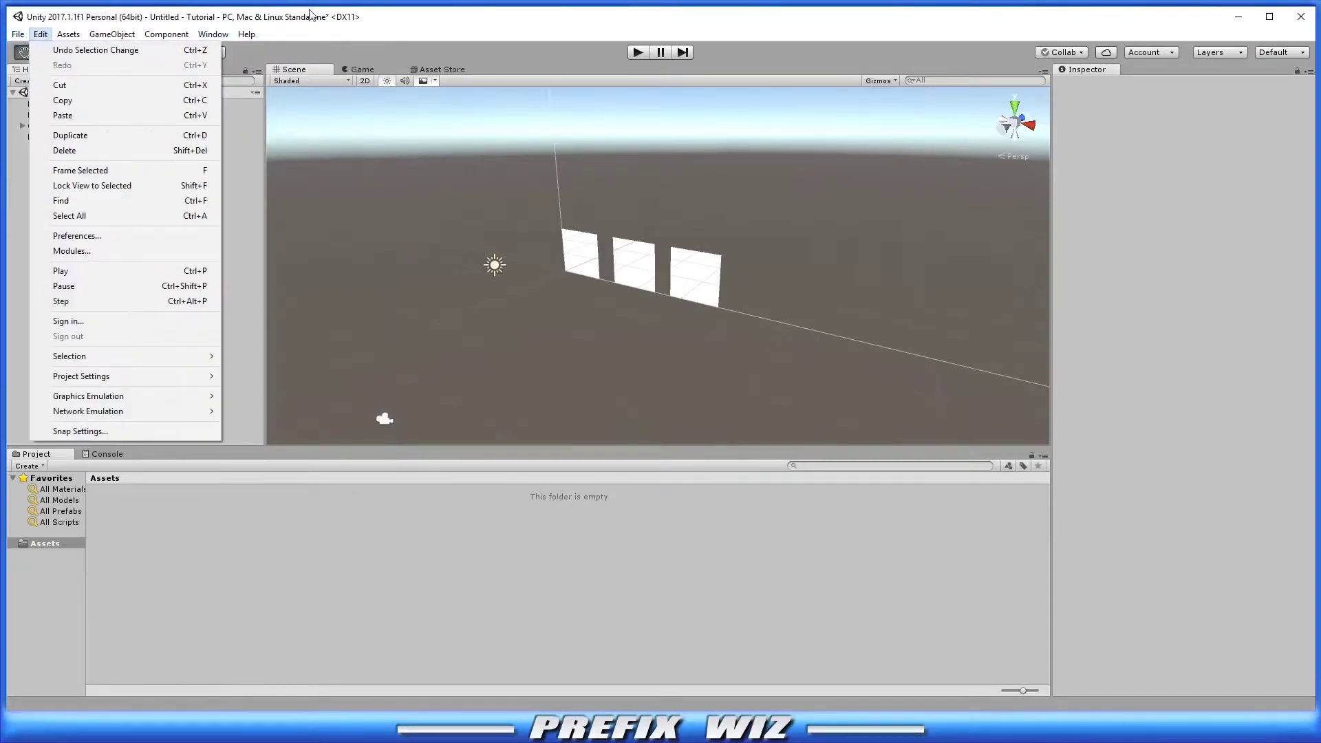
pyautogui.click(921, 44)
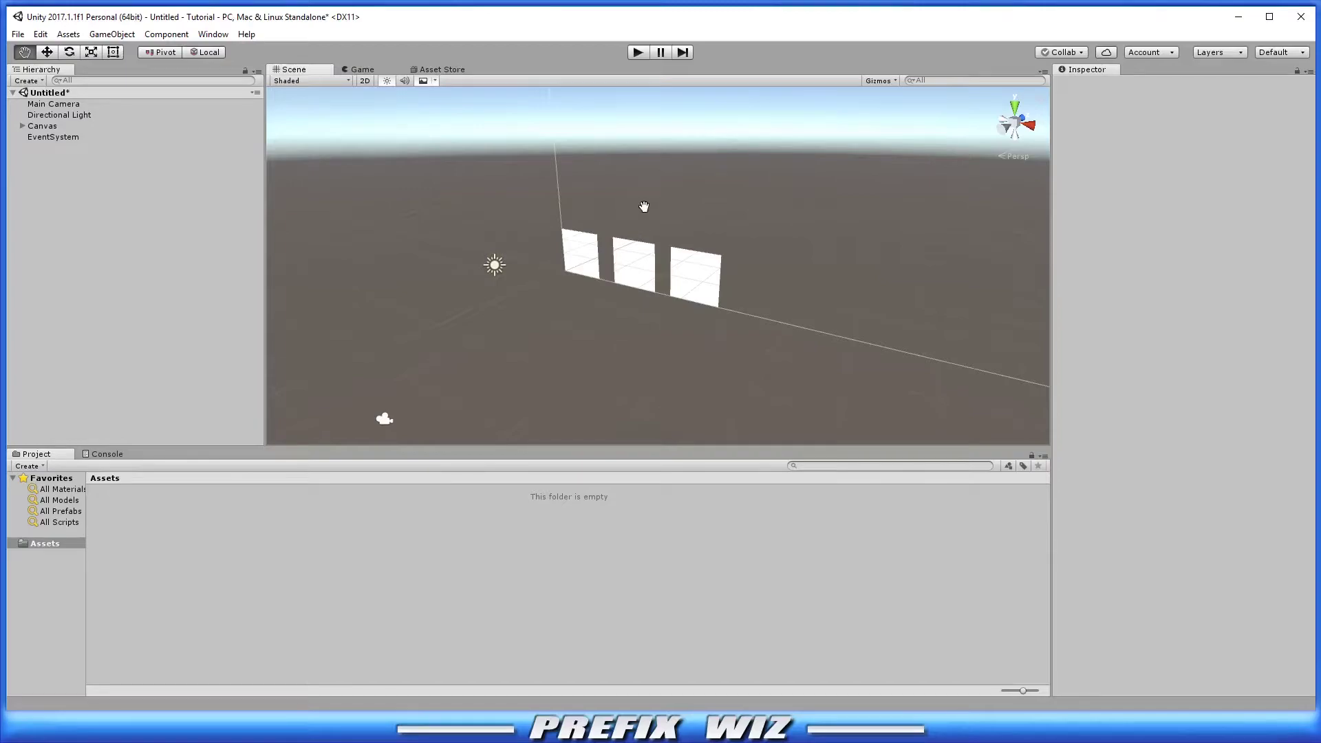
# Nudge the first white image from 50, 50, 0 to position 49.3, 49.2, 0.7
pyautogui.moveTo(645, 207); pyautogui.dragTo(688, 238)
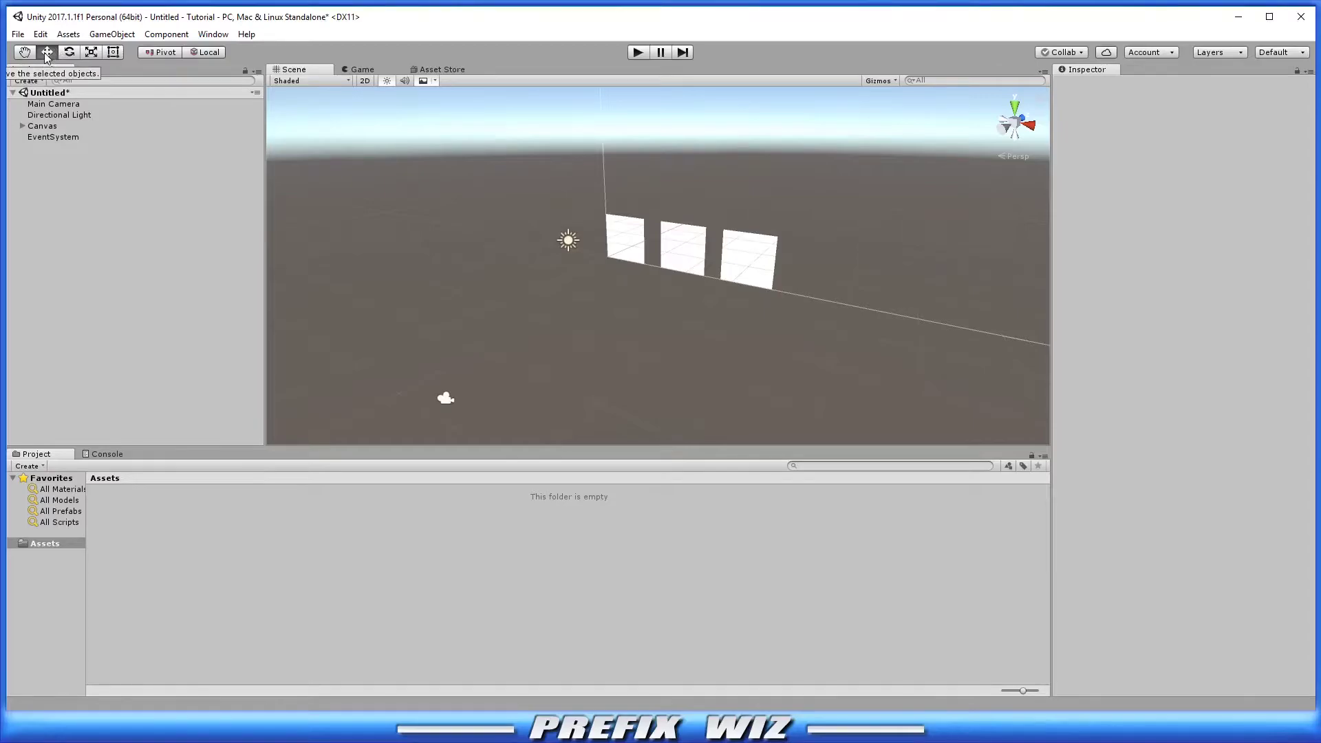
pyautogui.click(47, 53)
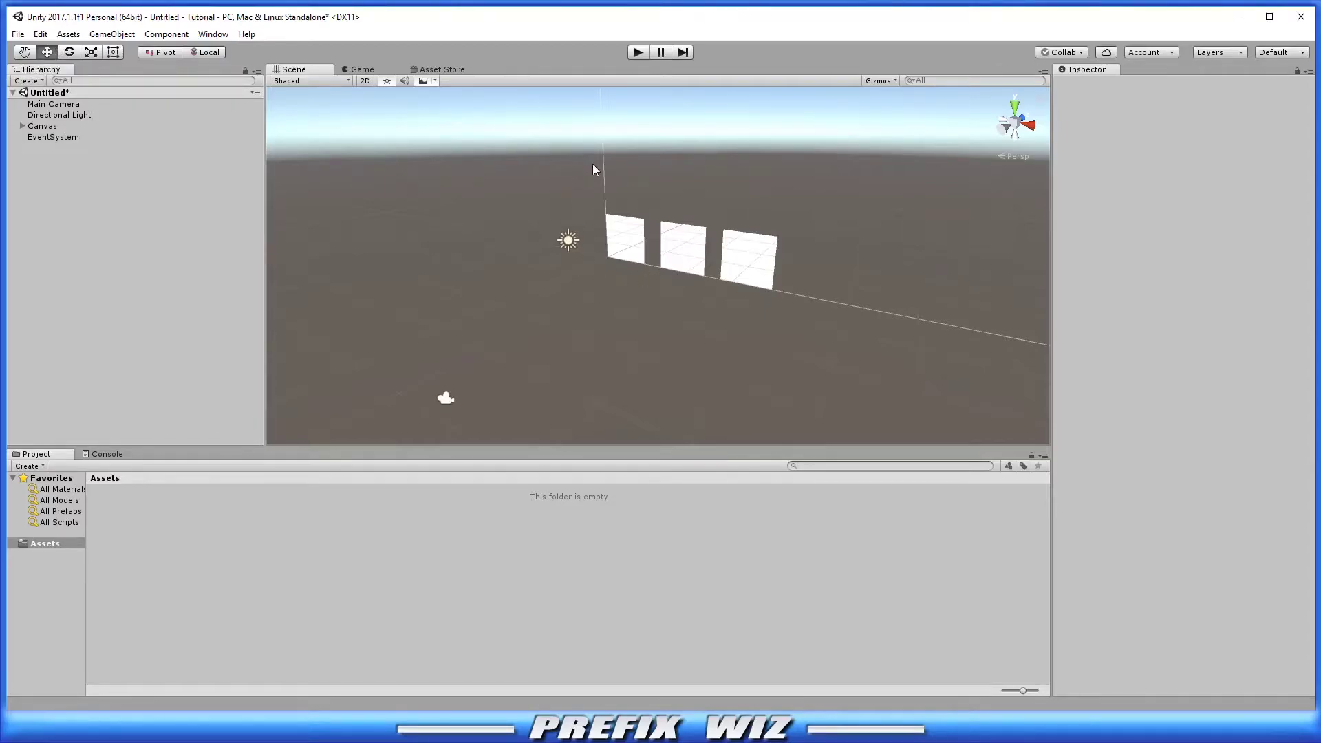
pyautogui.click(630, 238)
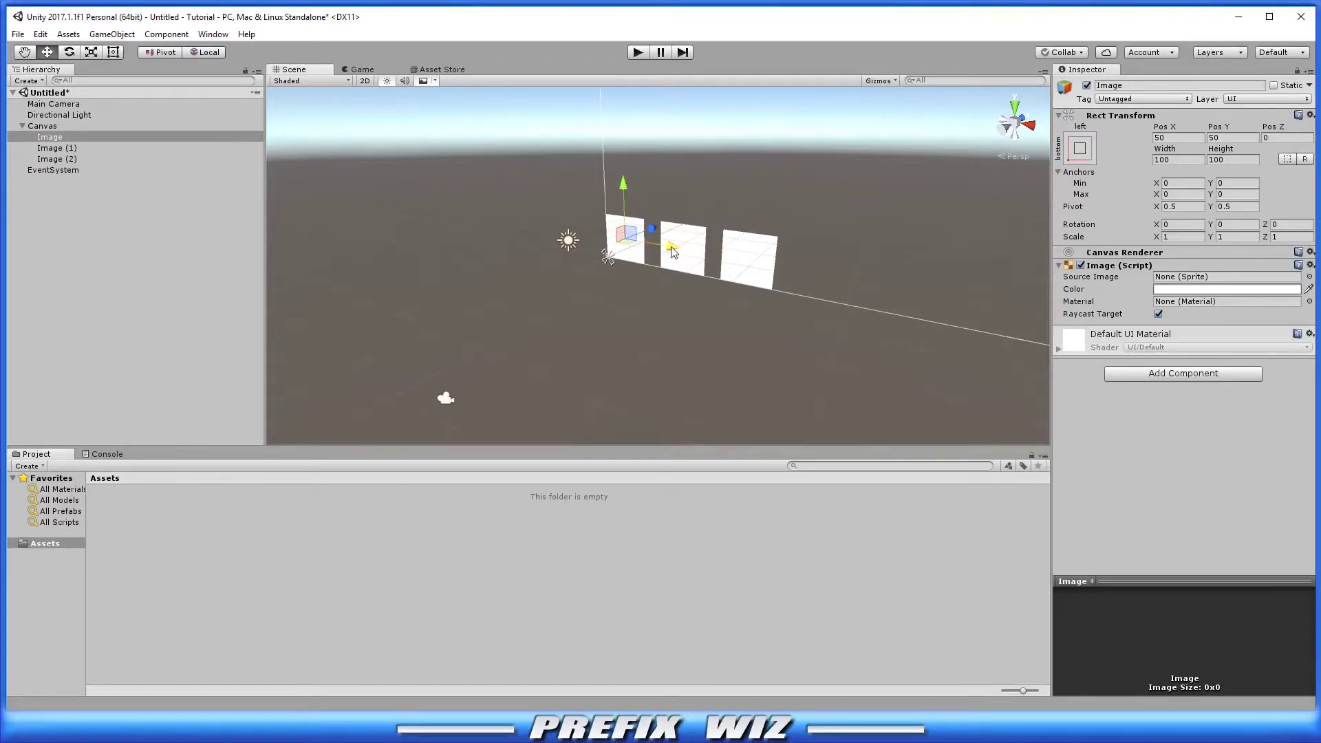
pyautogui.keyDown('alt'); pyautogui.moveTo(673, 251); pyautogui.dragTo(593, 289); pyautogui.keyUp('alt')
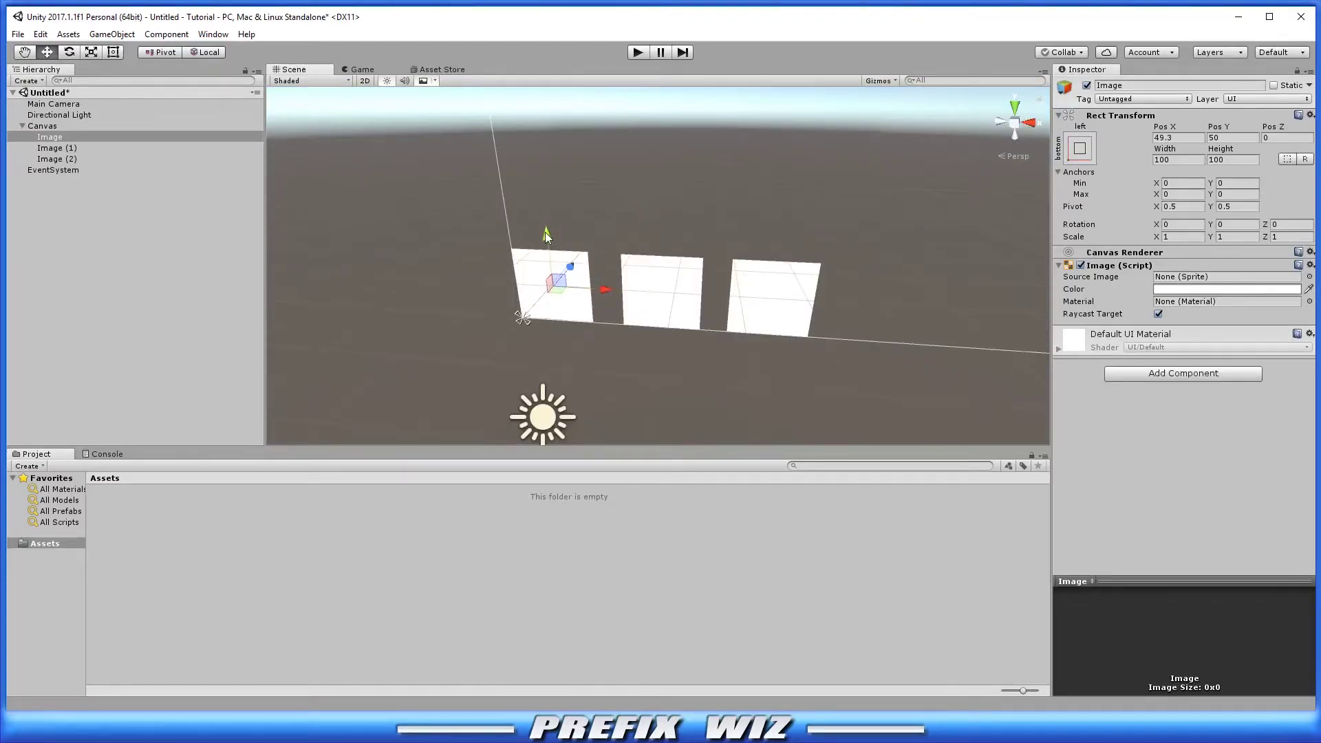
pyautogui.moveTo(545, 234); pyautogui.dragTo(586, 297)
pyautogui.press('e')
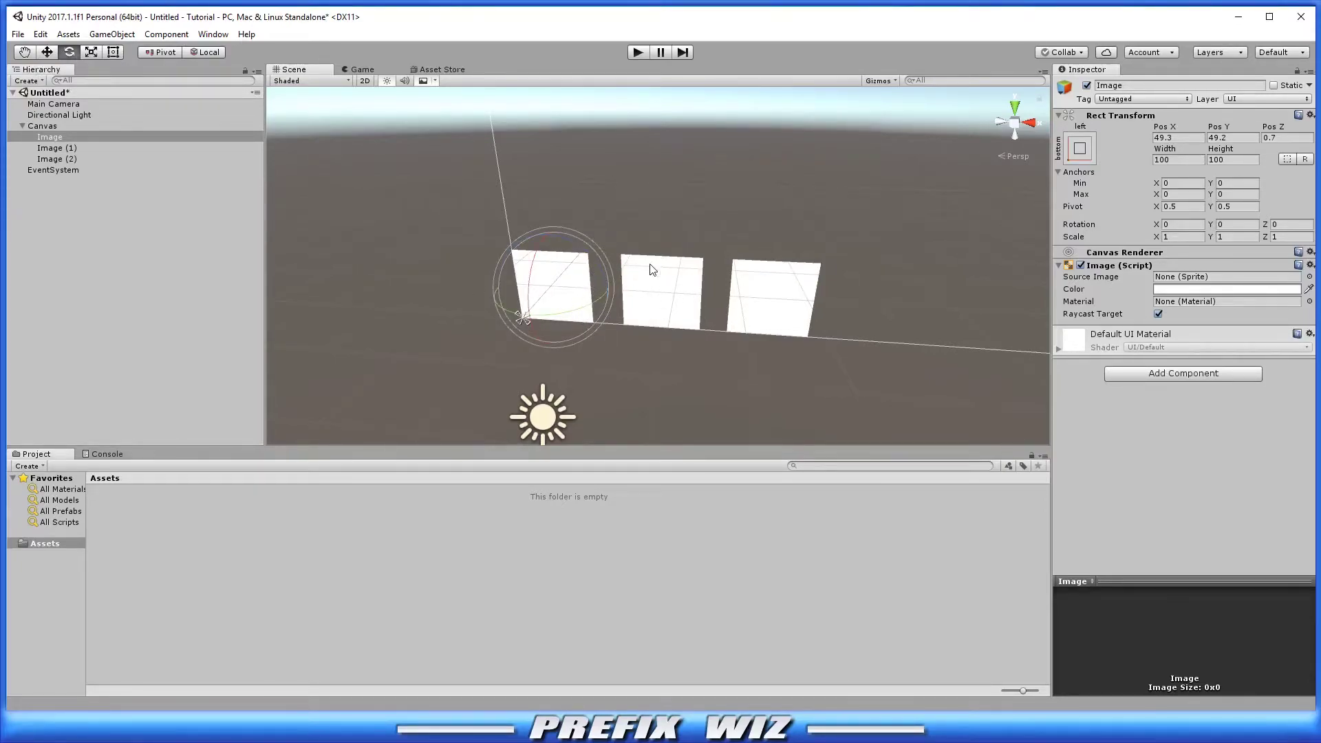
# Tilt Image (1) to rotation -0.881, 0.731, -0.468 and scale it to 1.051, 1.006, 1.231
pyautogui.click(653, 290)
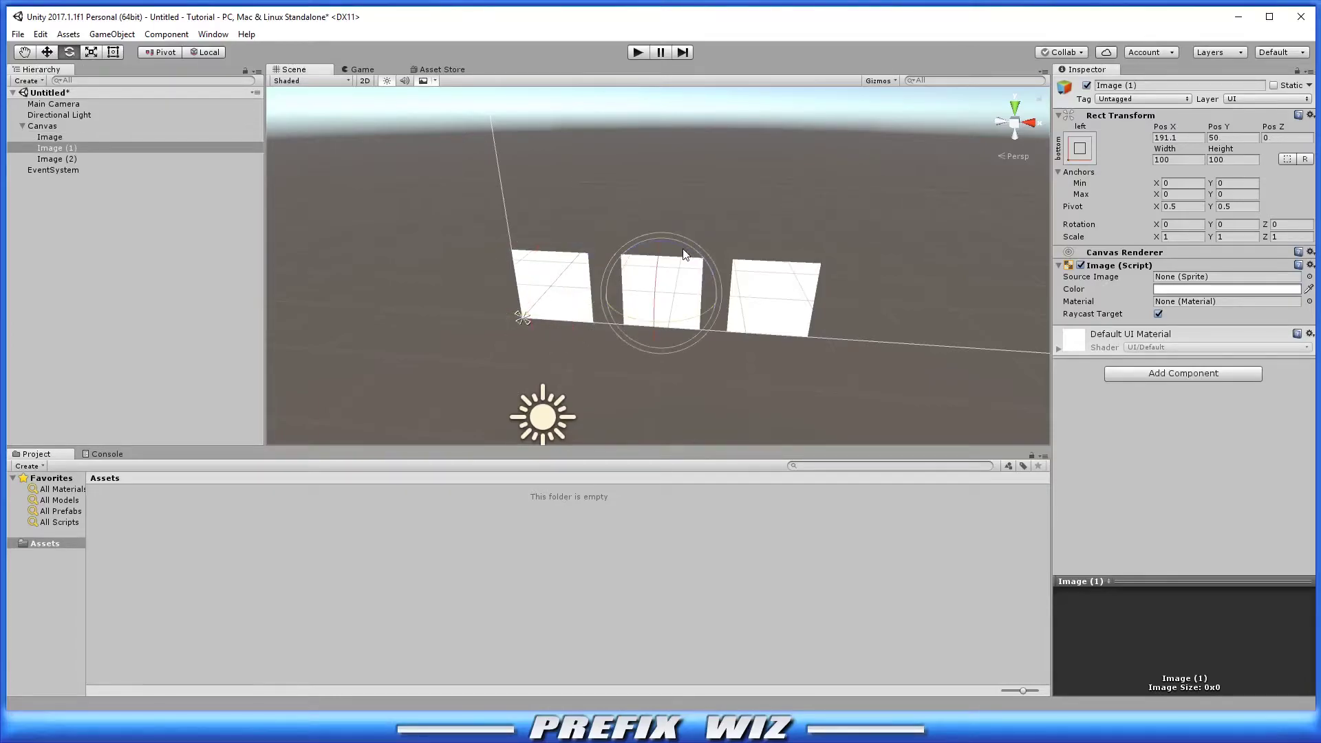
pyautogui.moveTo(687, 256); pyautogui.dragTo(708, 302)
pyautogui.press('r')
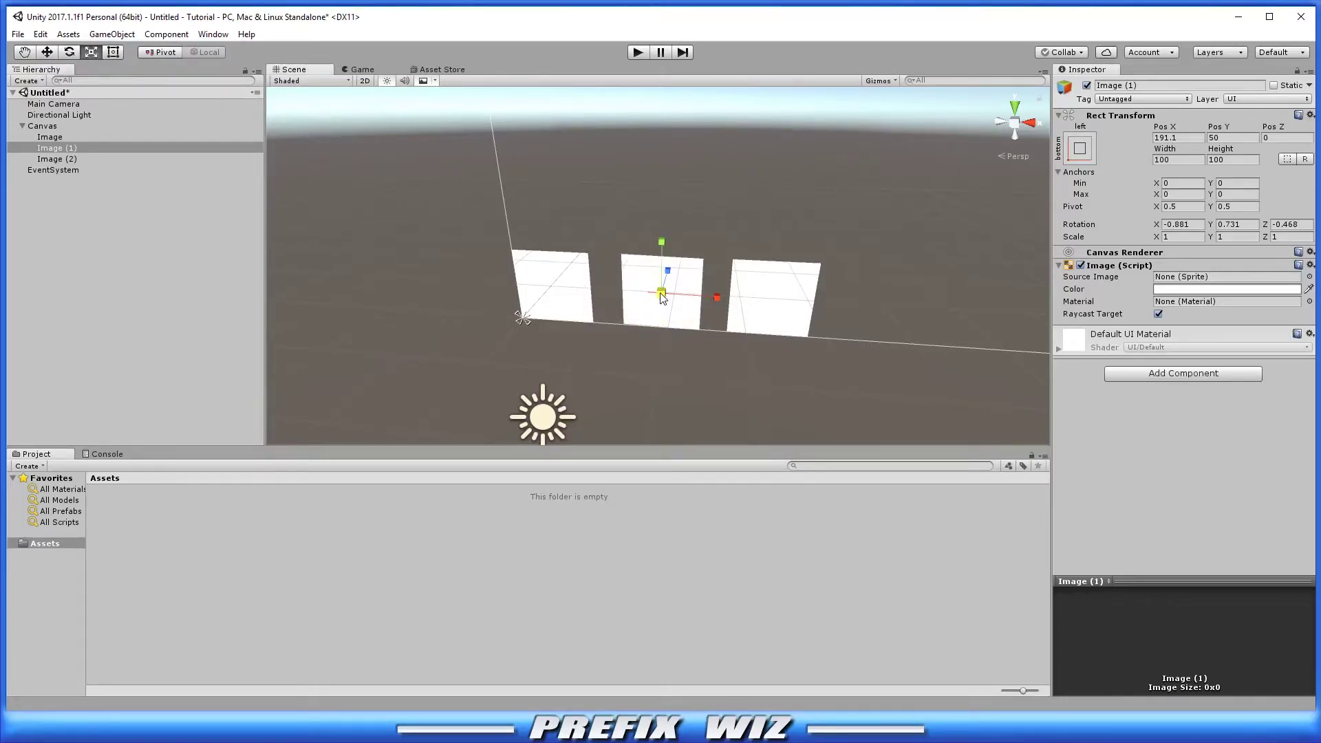
pyautogui.moveTo(663, 296)
pyautogui.mouseDown()
pyautogui.moveTo(702, 274)
pyautogui.moveTo(678, 308)
pyautogui.mouseUp()
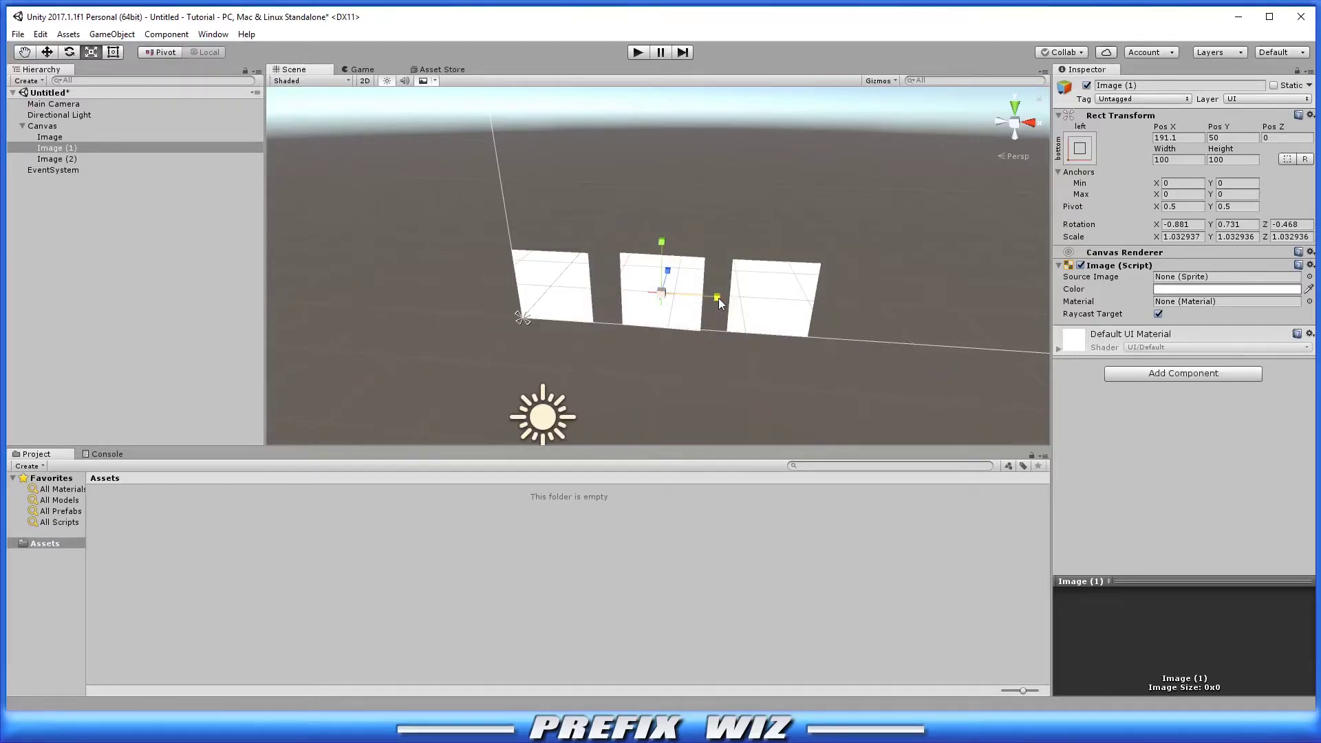
pyautogui.moveTo(718, 298); pyautogui.dragTo(662, 234)
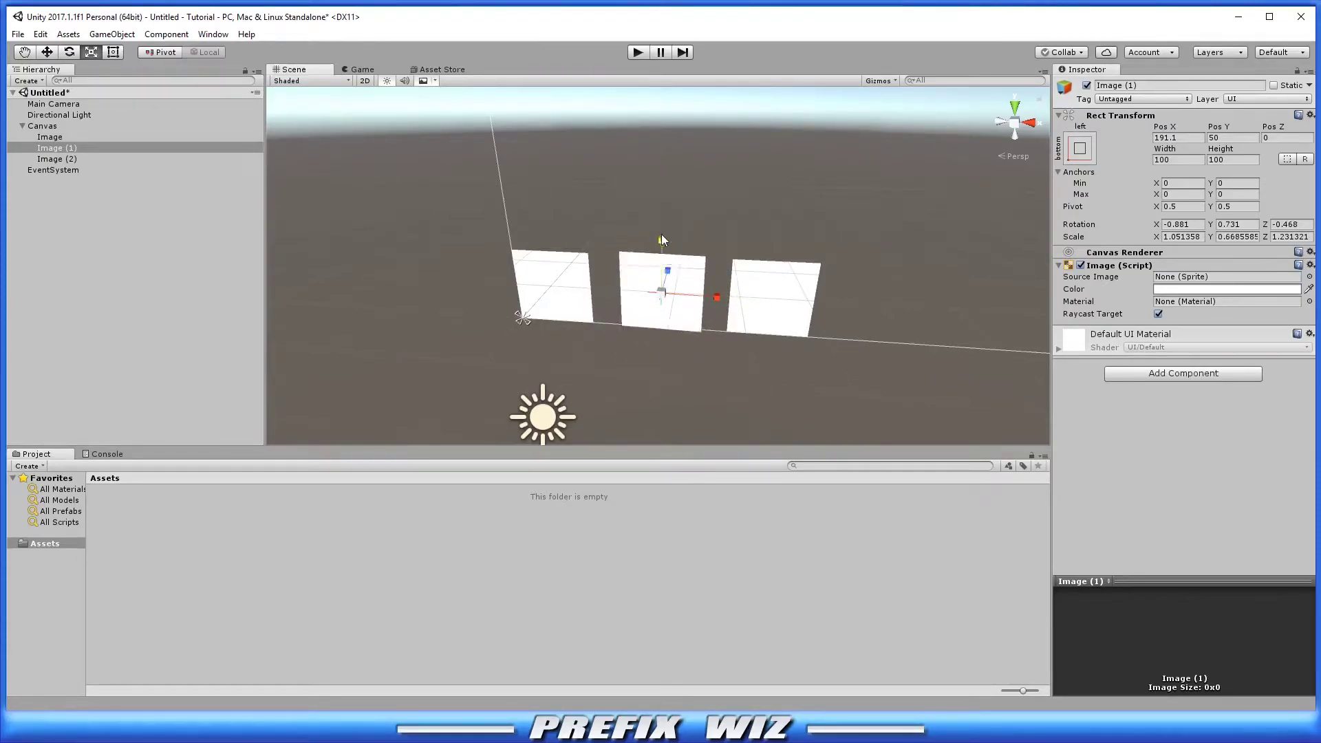
pyautogui.click(114, 52)
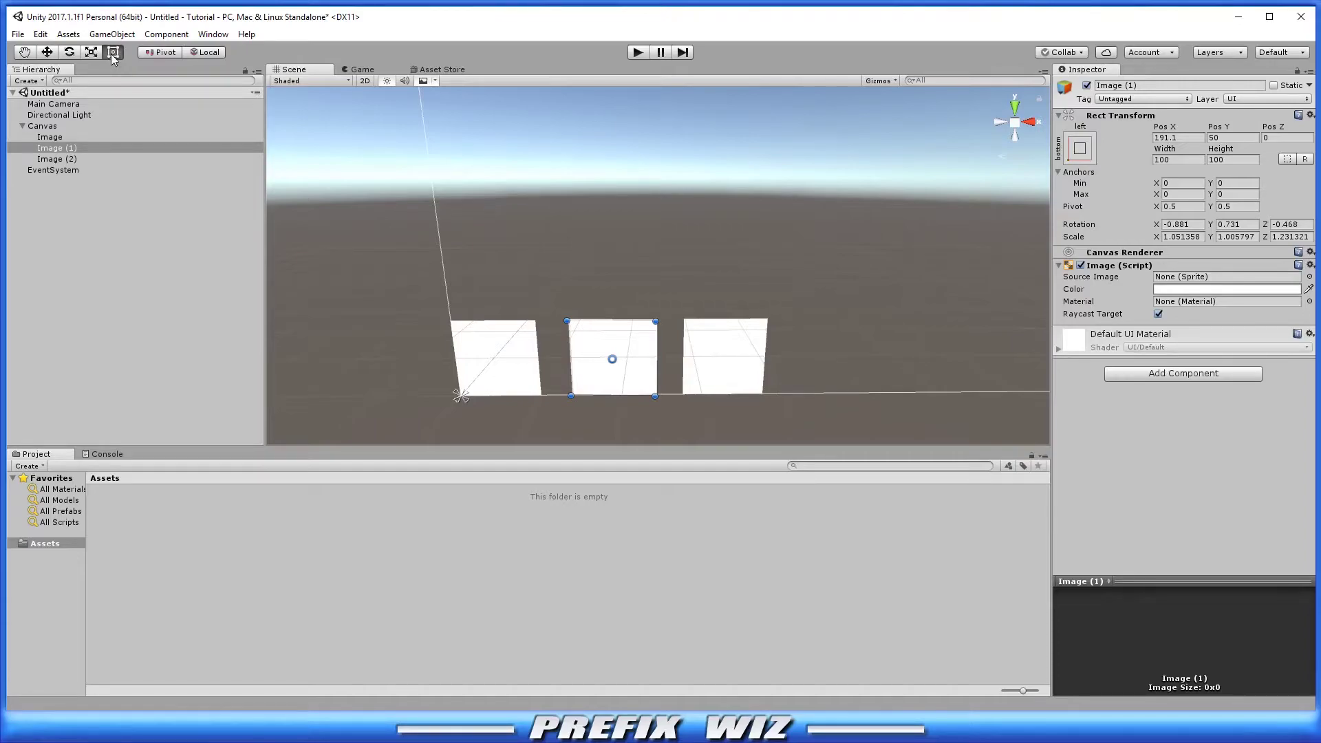
# Resize Image (1) to 107.09 by 95.5 with the Rect handles and move it to 188.6, 48.5
pyautogui.moveTo(649, 255); pyautogui.dragTo(649, 200, button='middle')
pyautogui.scroll(4, 613, 209)
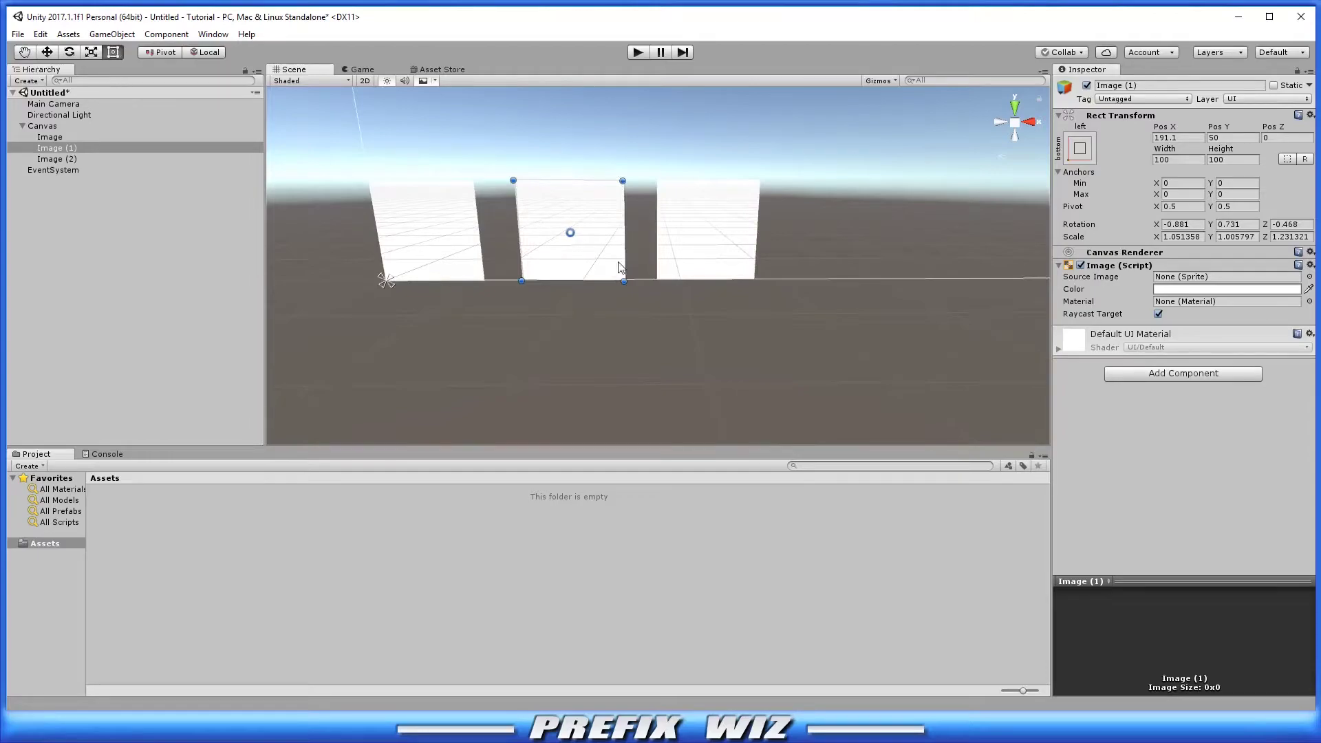
pyautogui.moveTo(629, 291)
pyautogui.mouseDown()
pyautogui.moveTo(661, 320)
pyautogui.moveTo(619, 296)
pyautogui.moveTo(619, 266)
pyautogui.moveTo(593, 230)
pyautogui.moveTo(596, 280)
pyautogui.moveTo(621, 283)
pyautogui.moveTo(618, 255)
pyautogui.moveTo(566, 285)
pyautogui.moveTo(615, 280)
pyautogui.mouseUp()
pyautogui.moveTo(615, 233)
pyautogui.mouseDown()
pyautogui.moveTo(556, 236)
pyautogui.moveTo(626, 234)
pyautogui.mouseUp()
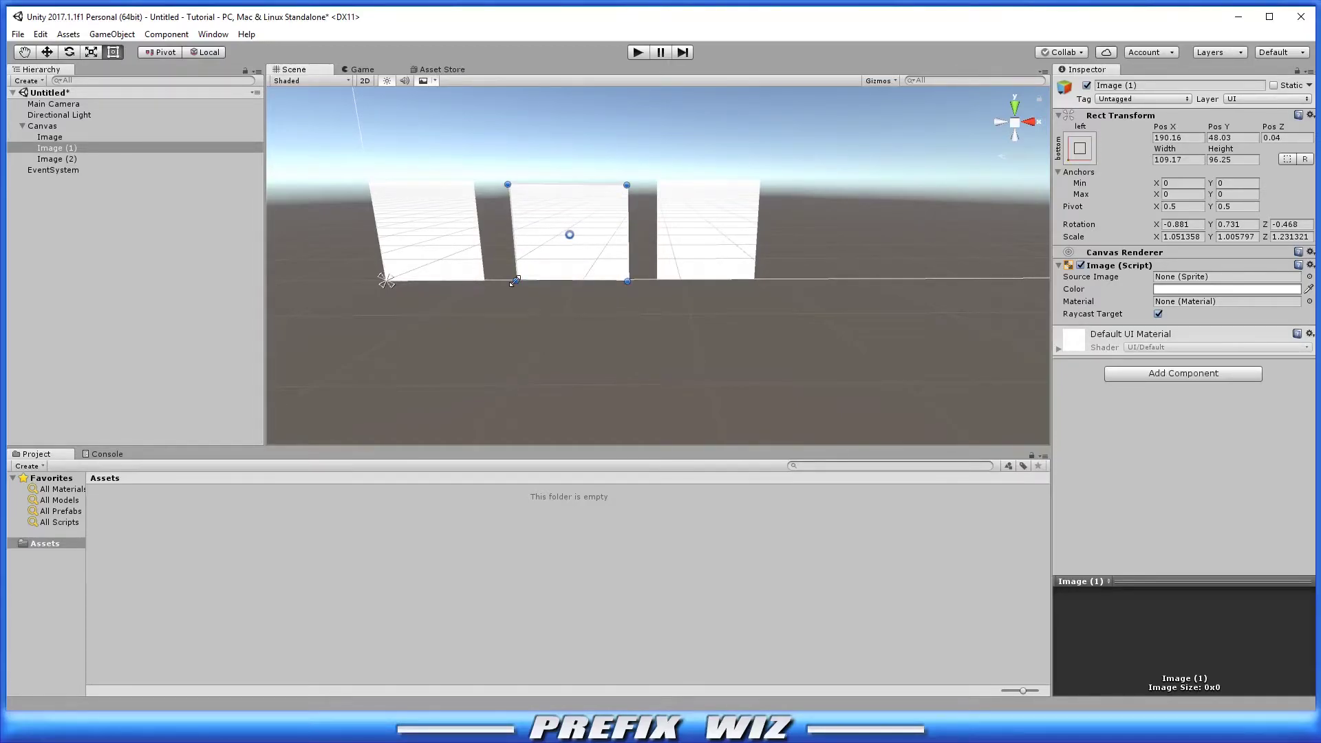
pyautogui.moveTo(515, 280)
pyautogui.mouseDown()
pyautogui.moveTo(525, 275)
pyautogui.moveTo(511, 227)
pyautogui.moveTo(518, 280)
pyautogui.mouseUp()
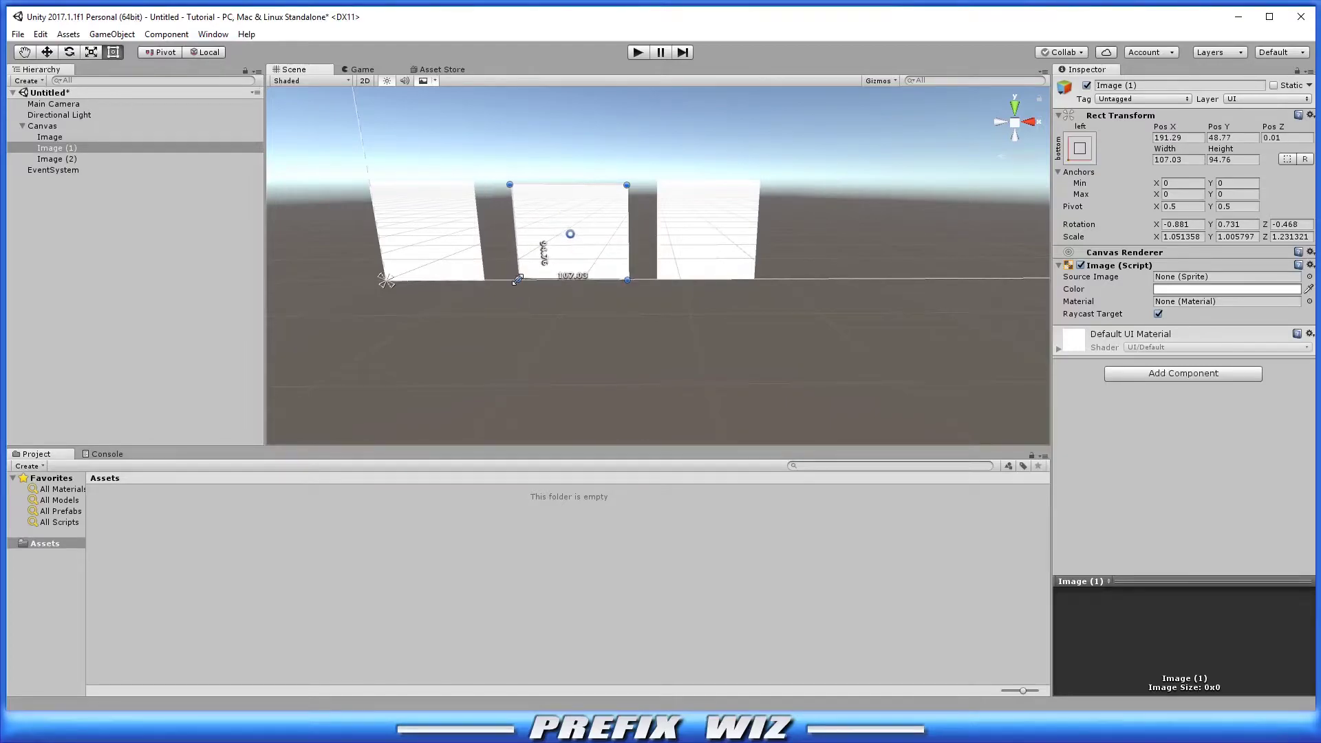
pyautogui.moveTo(601, 251)
pyautogui.mouseDown()
pyautogui.moveTo(578, 138)
pyautogui.moveTo(548, 193)
pyautogui.moveTo(598, 271)
pyautogui.mouseUp()
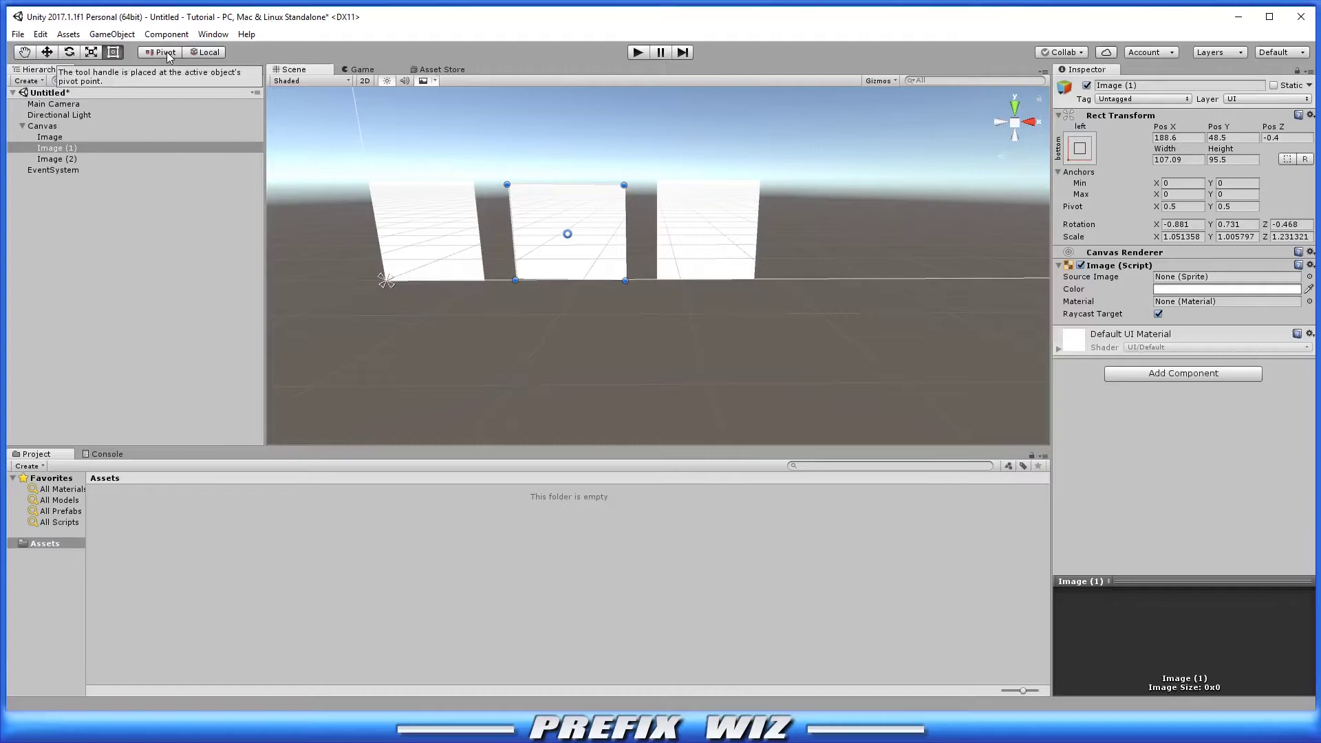
# Select the first Image, adjust its corner and pivot, and test a slight Z rotation
pyautogui.click(459, 221)
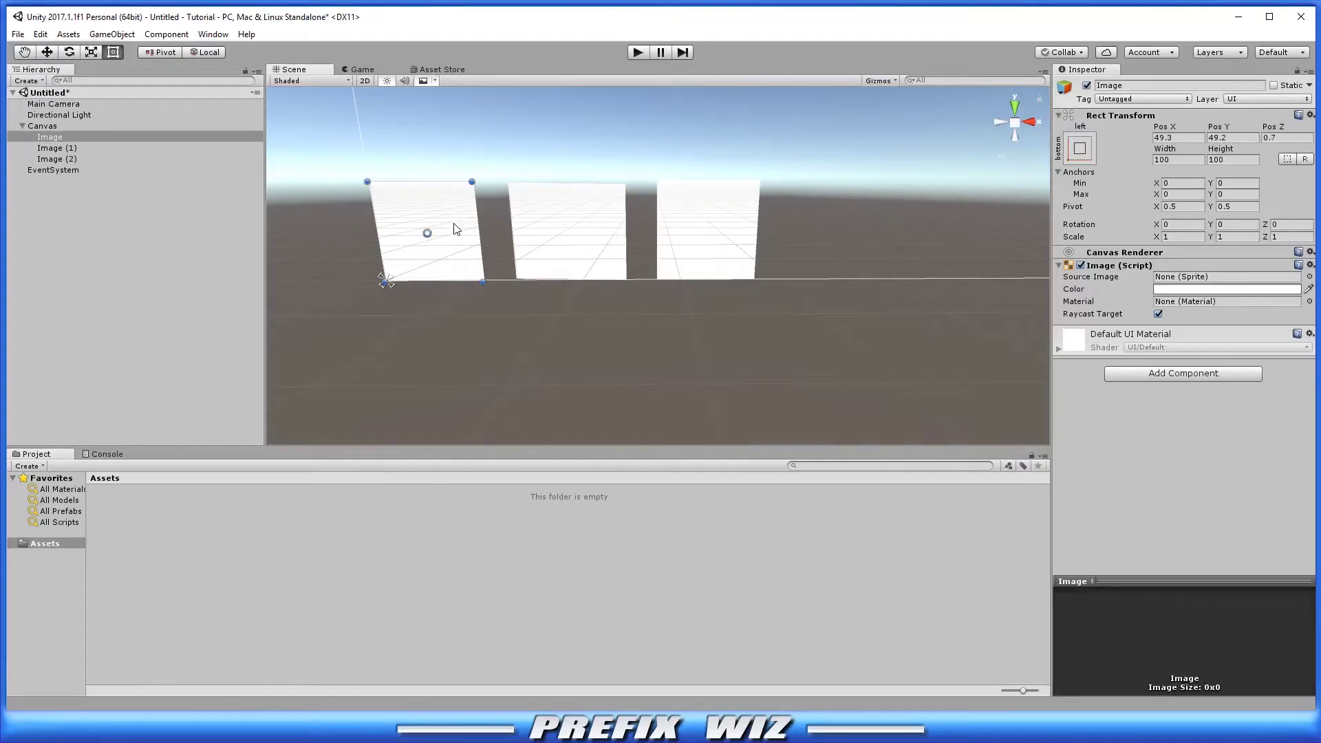
pyautogui.scroll(3, 457, 357)
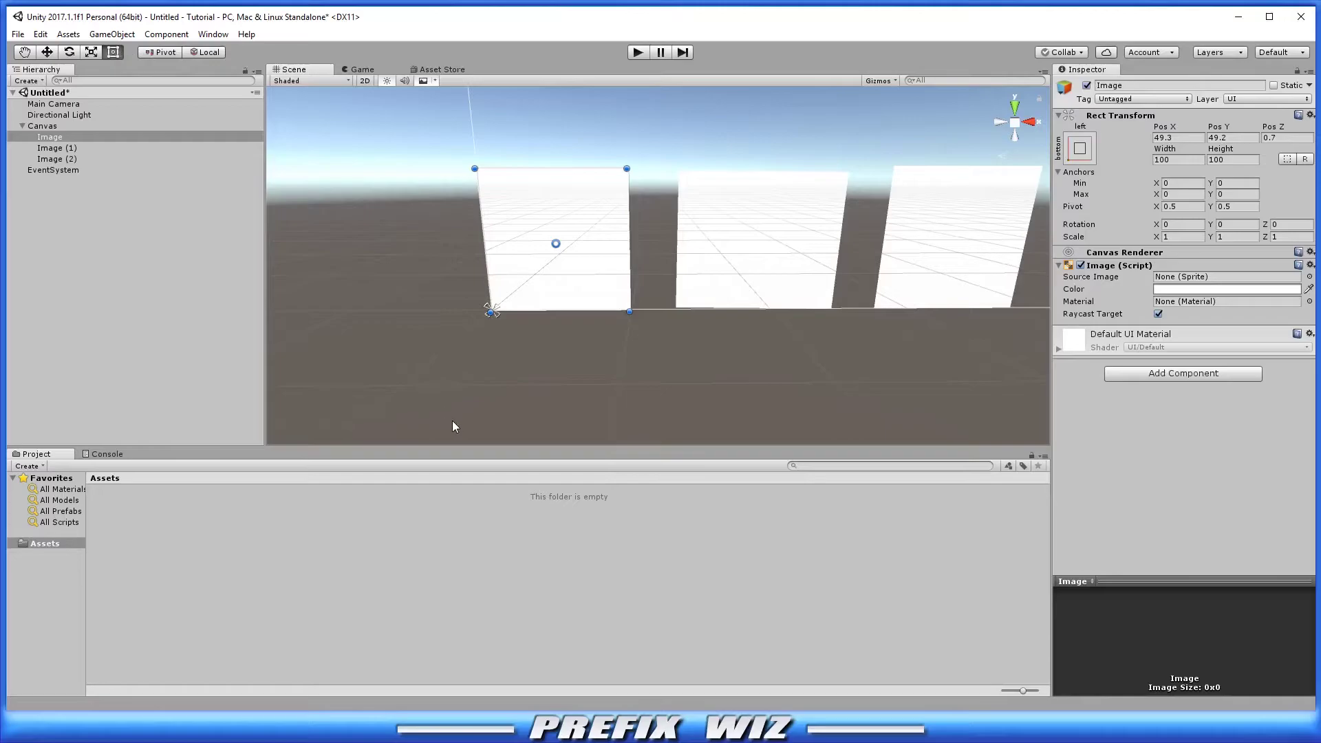
pyautogui.moveTo(490, 313); pyautogui.dragTo(492, 312)
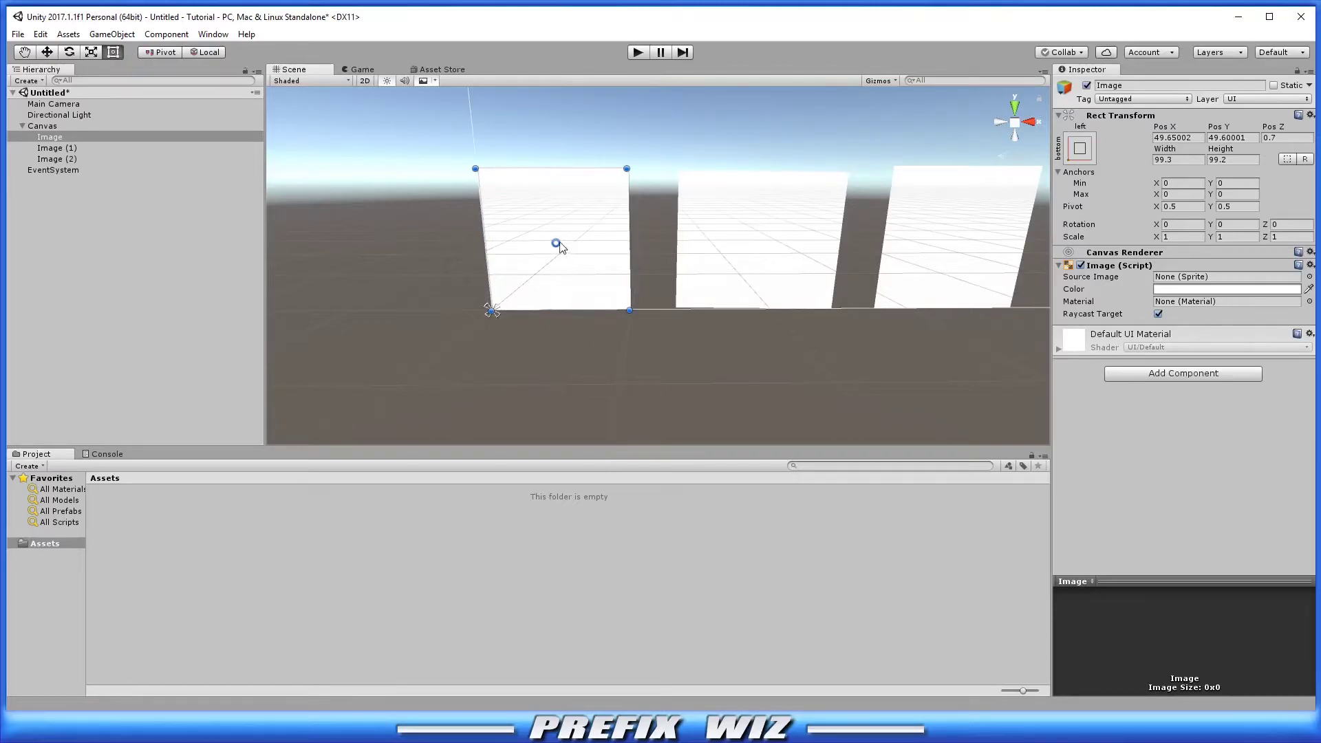
pyautogui.moveTo(557, 245)
pyautogui.mouseDown()
pyautogui.moveTo(575, 262)
pyautogui.moveTo(537, 221)
pyautogui.moveTo(556, 245)
pyautogui.mouseUp()
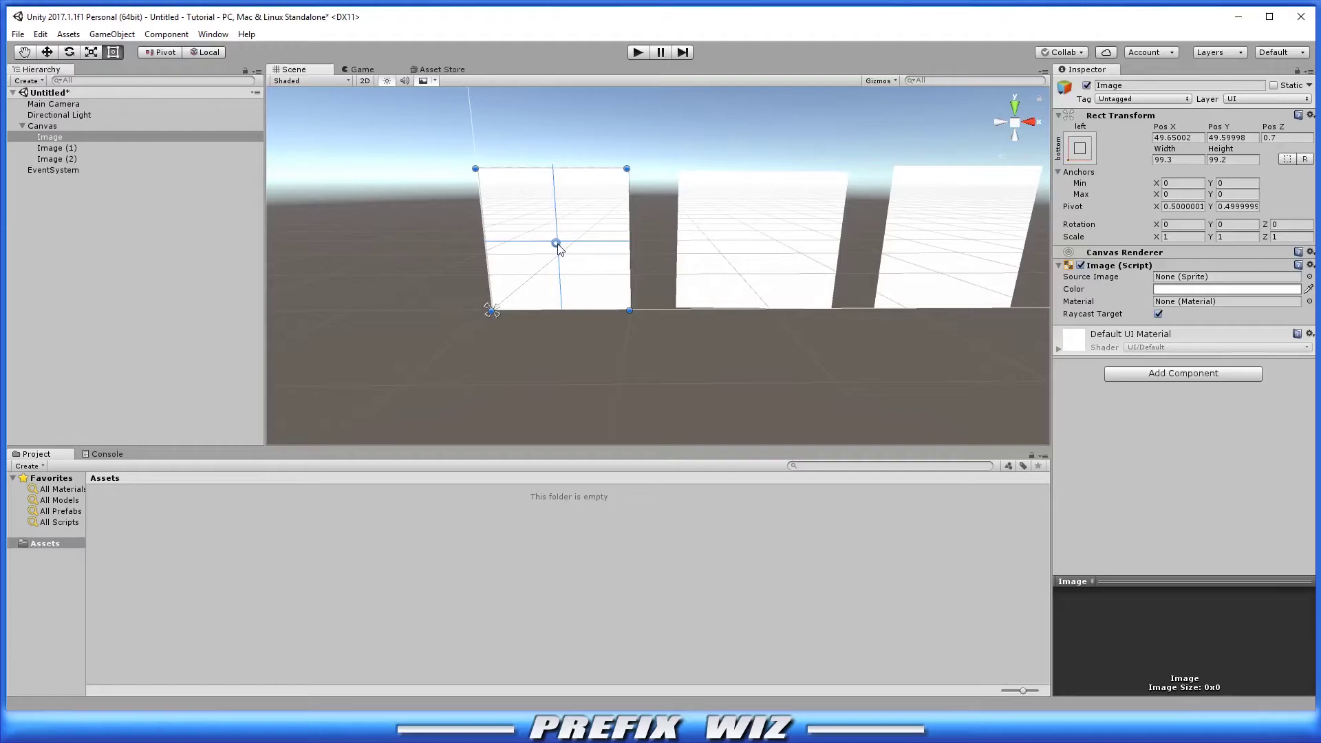
pyautogui.click(69, 52)
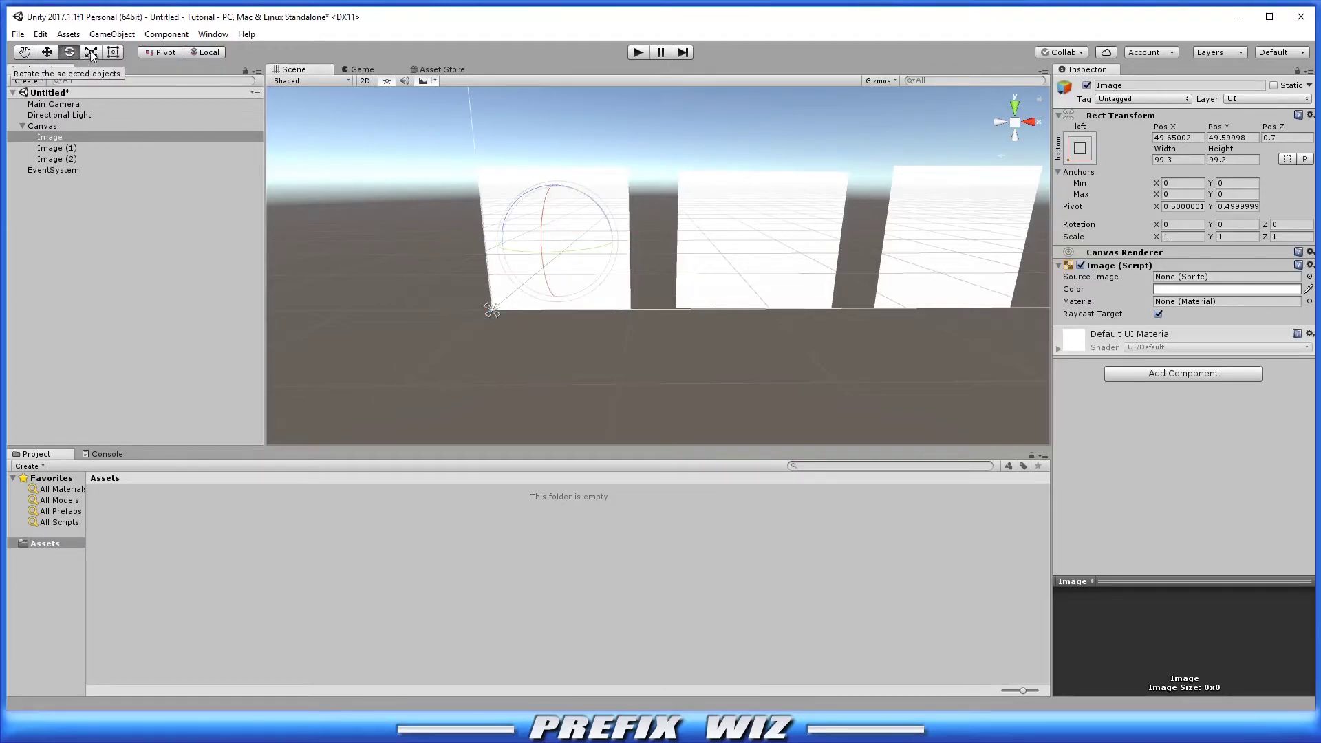
pyautogui.moveTo(528, 197)
pyautogui.mouseDown()
pyautogui.moveTo(651, 229)
pyautogui.moveTo(540, 219)
pyautogui.mouseUp()
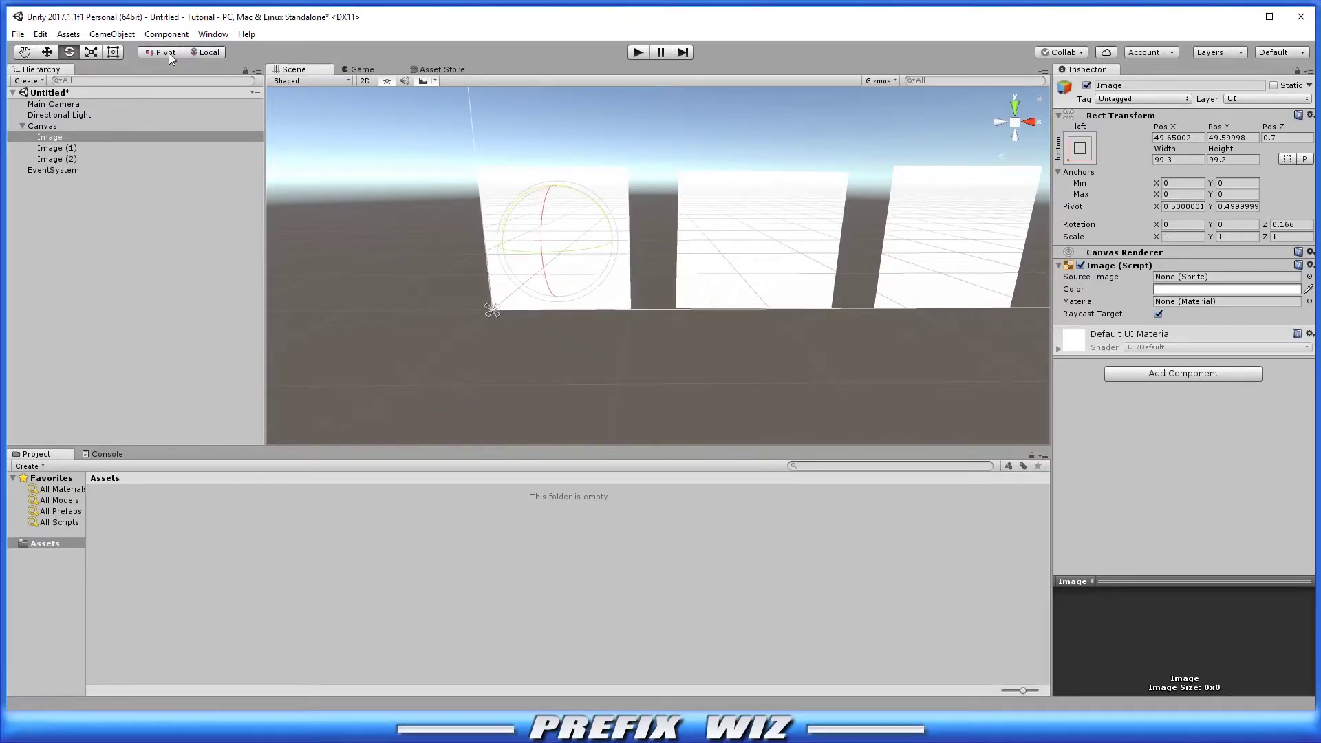
# Drag the first Image's pivot to its bottom-left corner and rotate it around that corner
pyautogui.press('t')
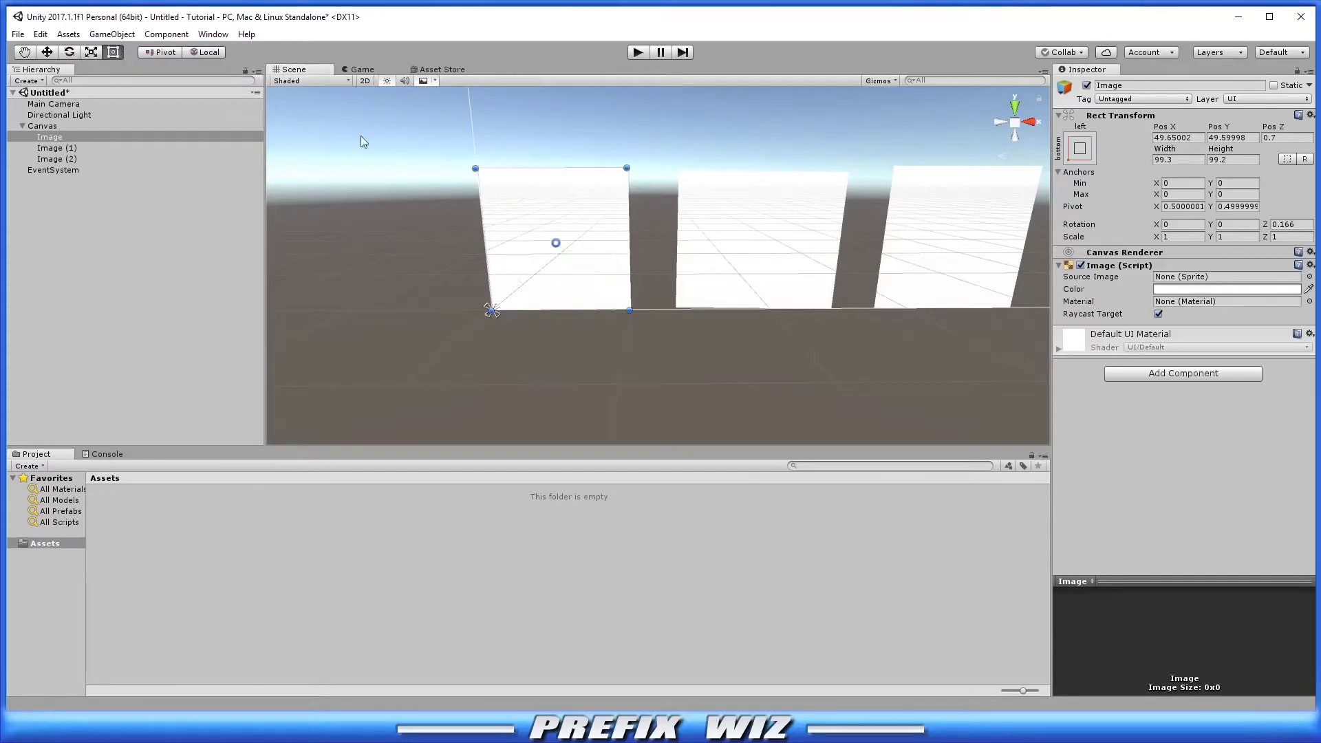
pyautogui.moveTo(556, 244); pyautogui.dragTo(492, 310)
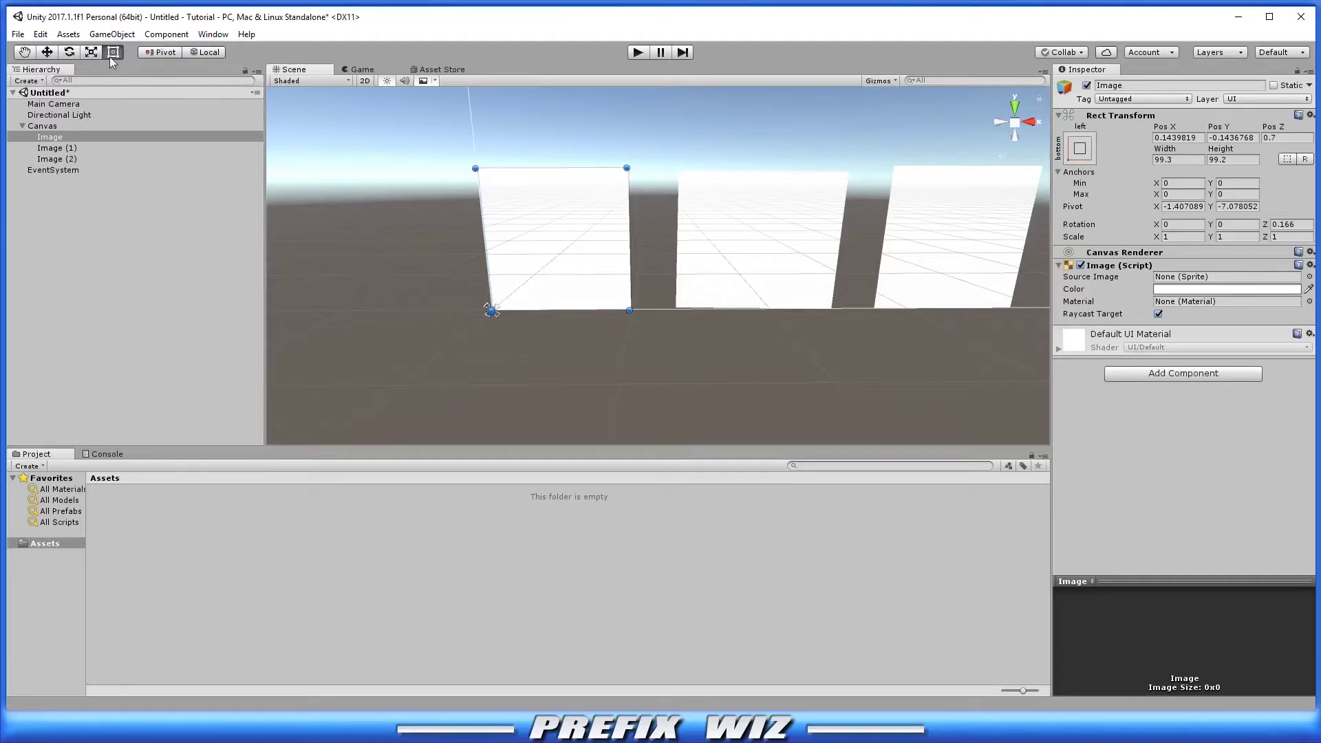
pyautogui.click(69, 51)
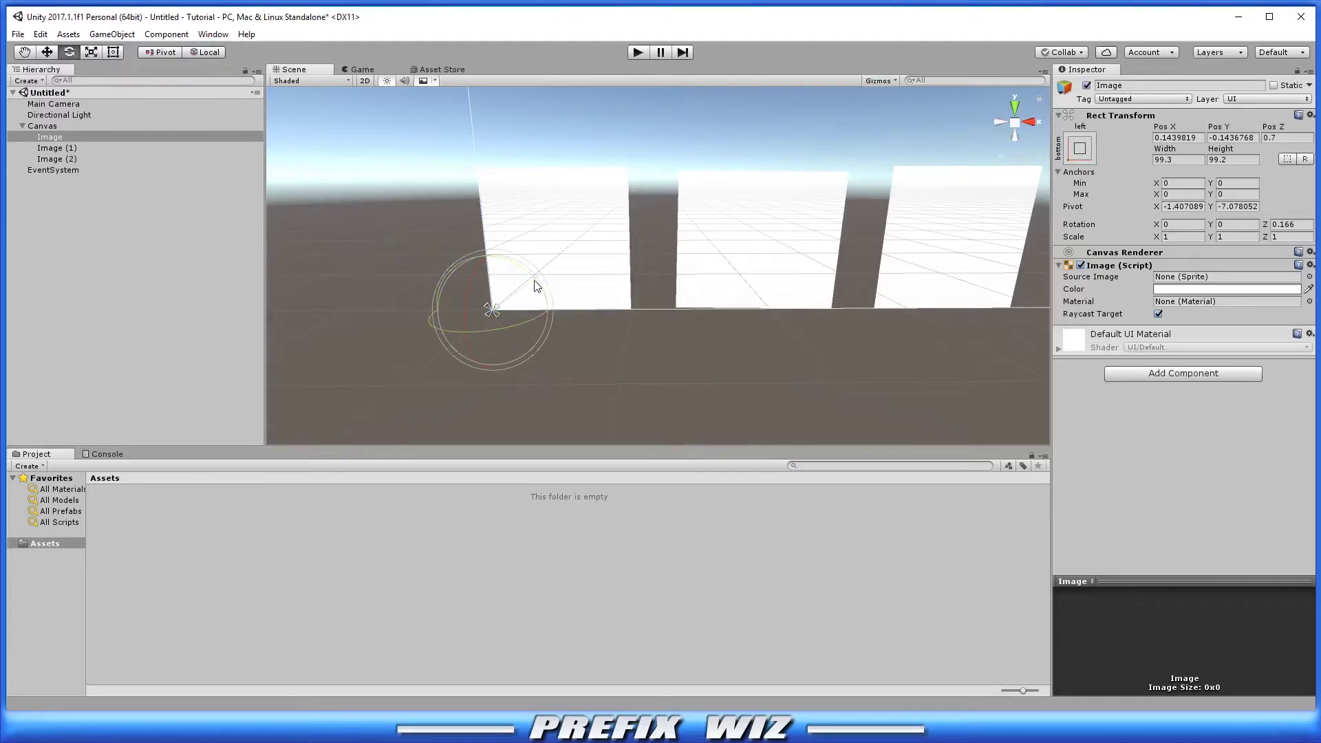
pyautogui.moveTo(537, 285); pyautogui.dragTo(497, 310)
# Compare Pivot/Center and Local/Global handle modes, leave them at Pivot and Local, and select Image (1)
pyautogui.press('t')
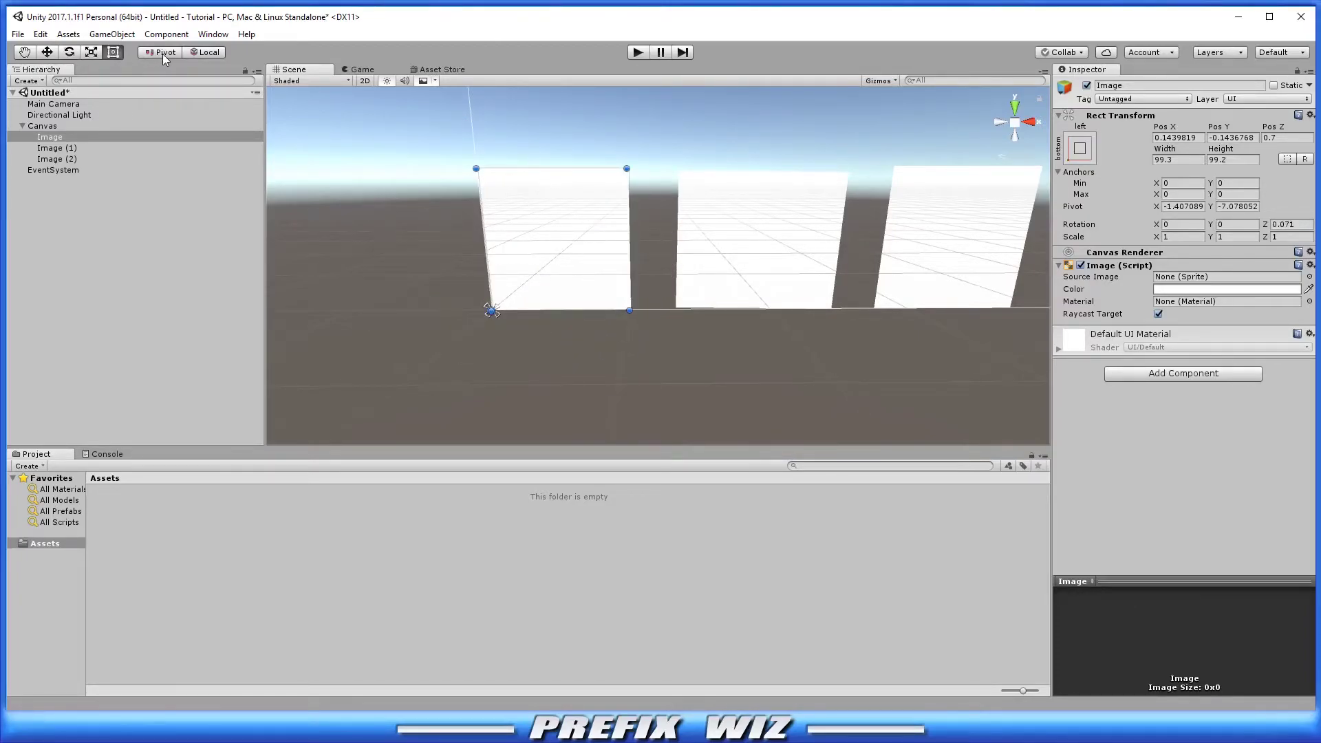
pyautogui.click(163, 54)
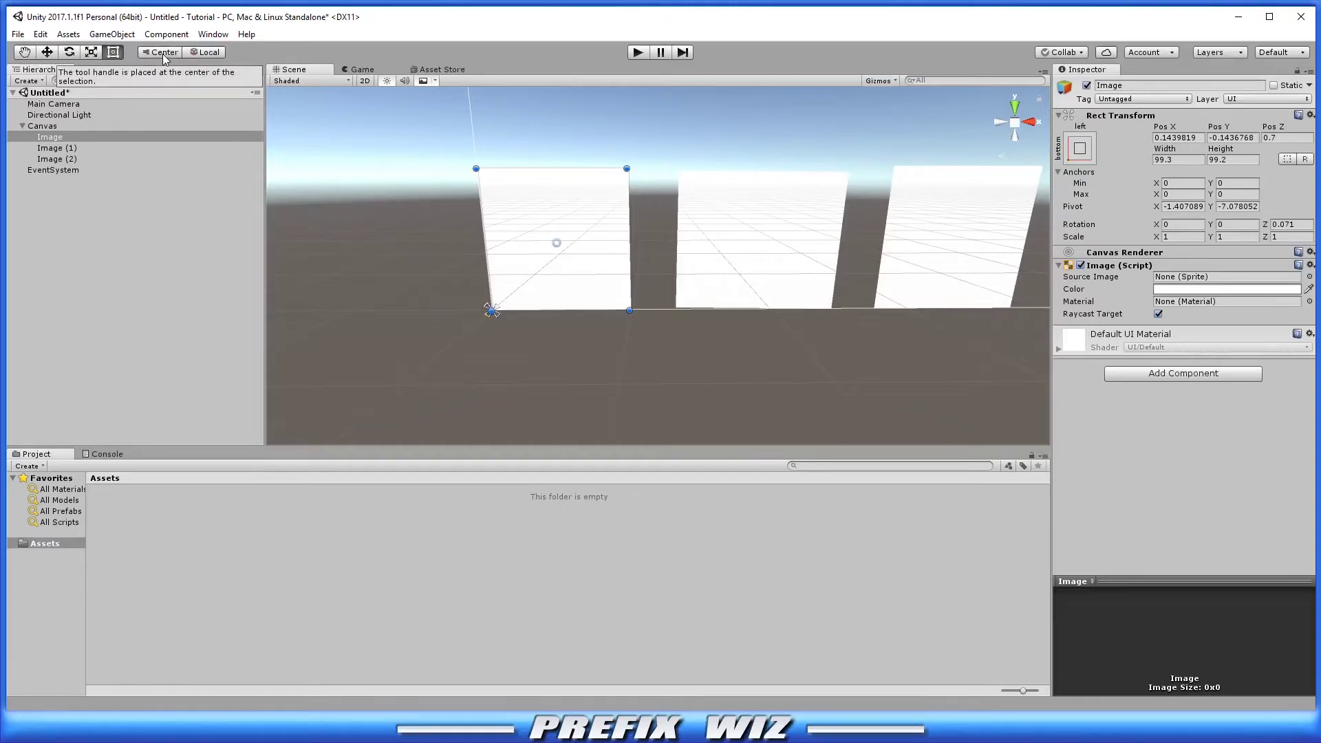
pyautogui.click(162, 54)
pyautogui.click(205, 53)
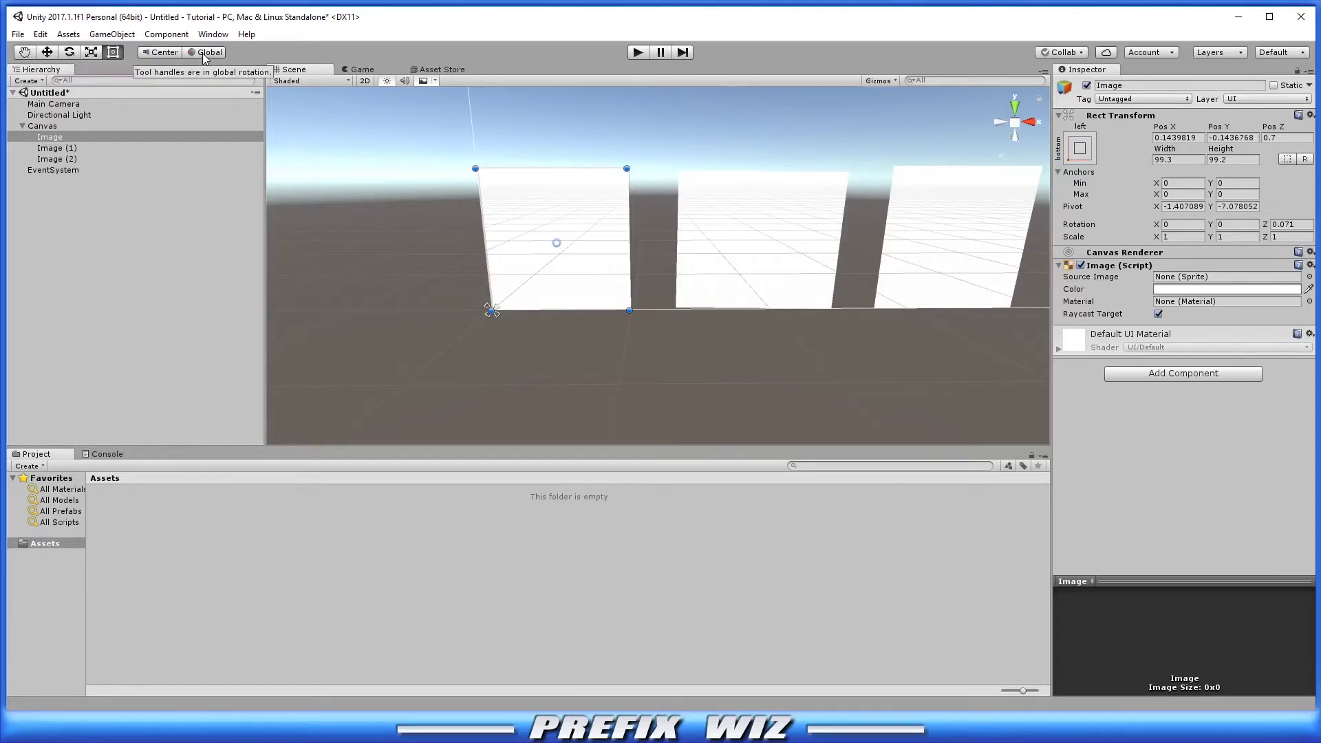
pyautogui.click(210, 53)
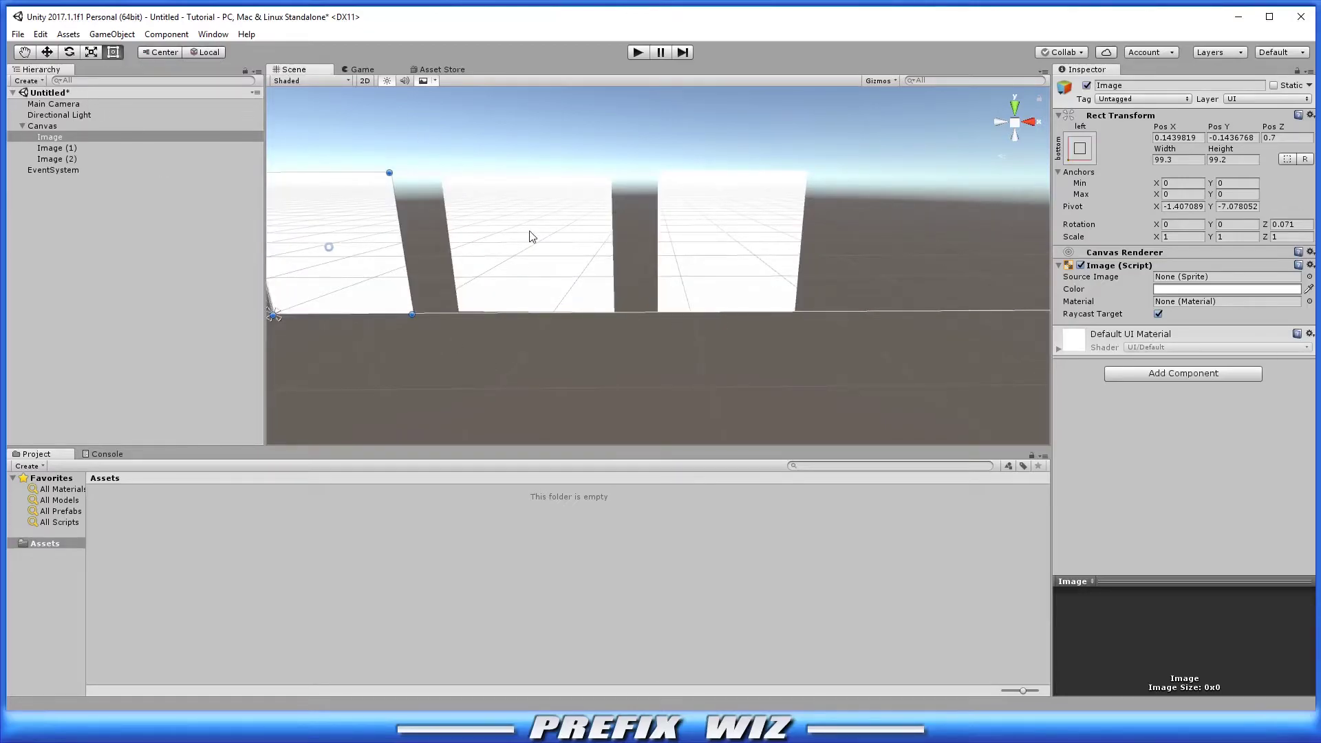
pyautogui.click(532, 236)
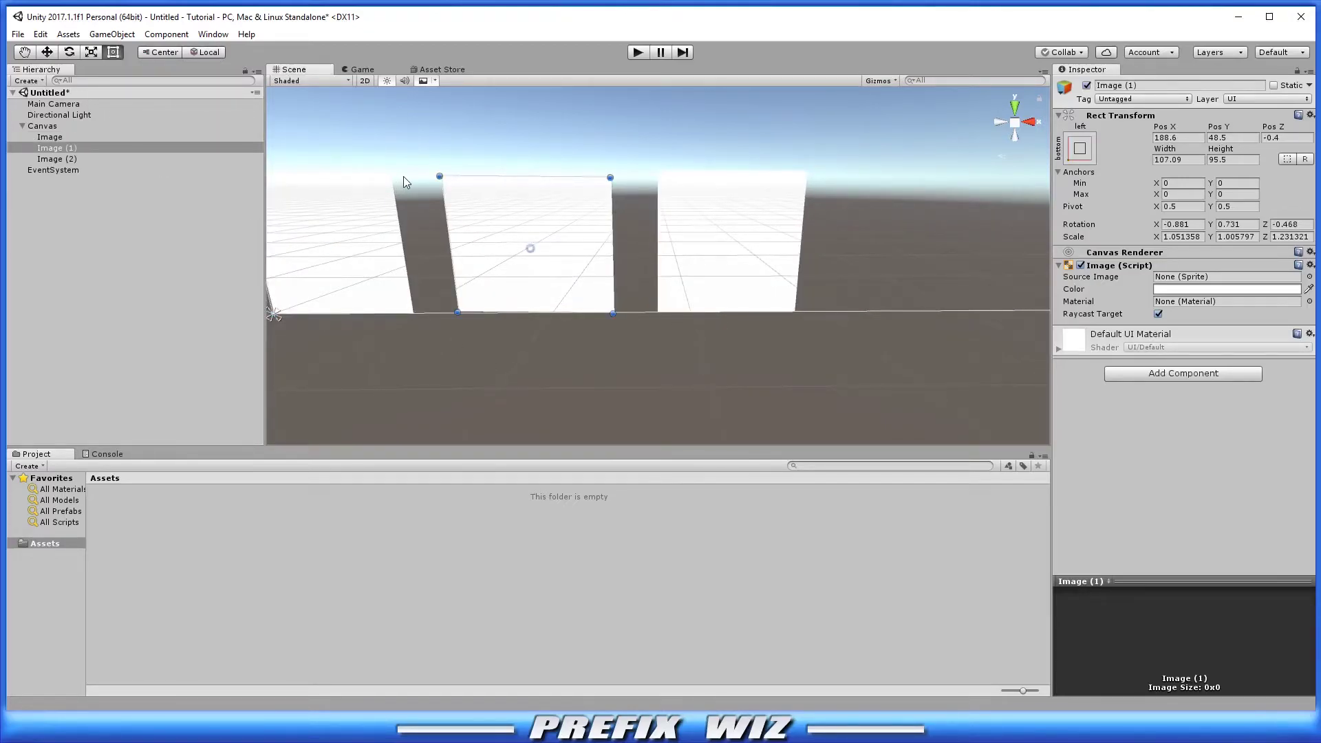
# Rotate Image (1) to Y -30.523 so it angles away from the other panels
pyautogui.click(68, 53)
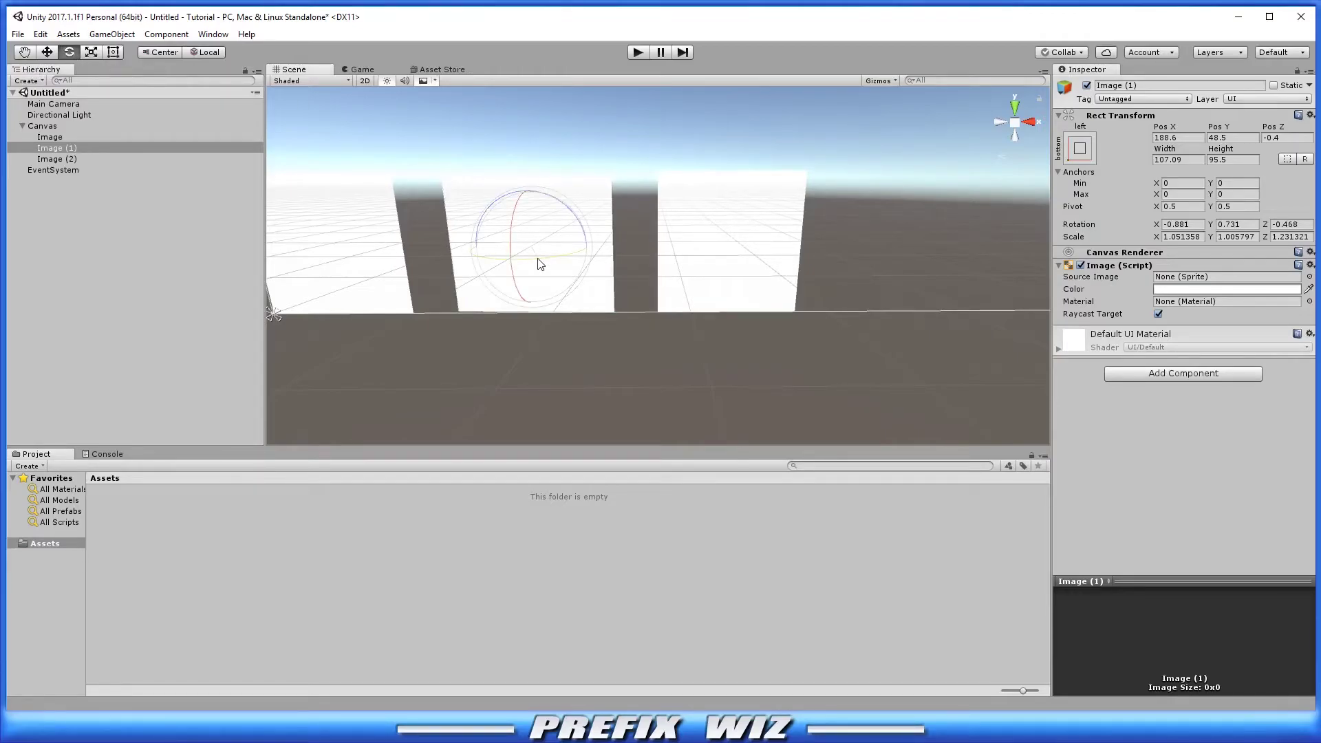
pyautogui.moveTo(540, 264); pyautogui.dragTo(574, 266)
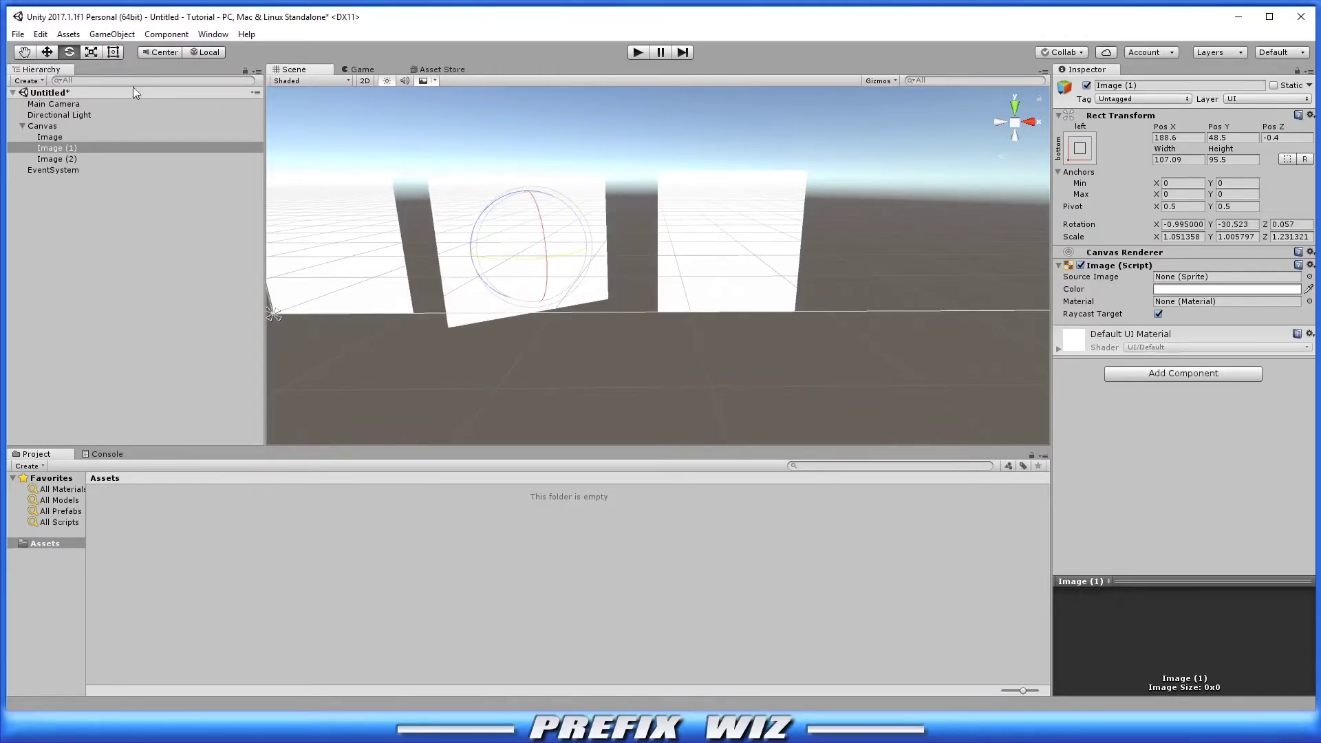
pyautogui.click(47, 53)
pyautogui.keyDown('alt'); pyautogui.moveTo(483, 298); pyautogui.dragTo(413, 241); pyautogui.keyUp('alt')
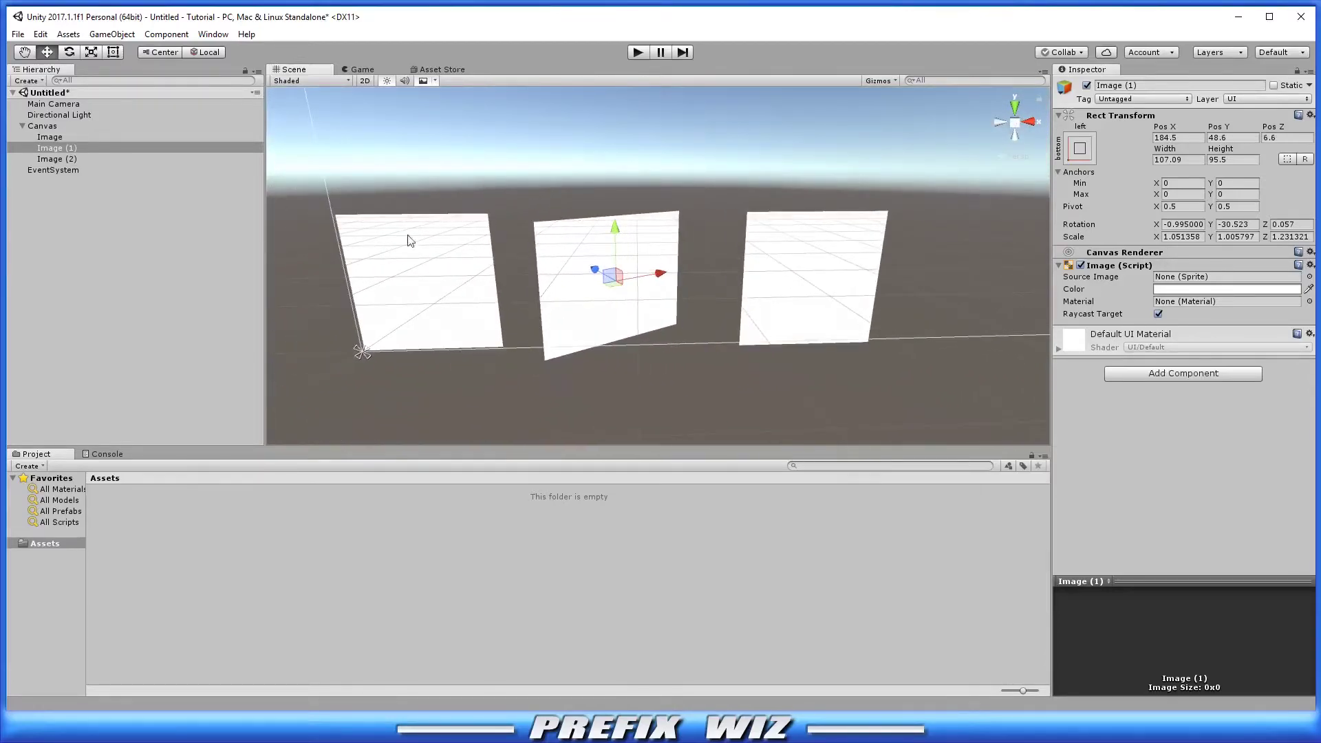
# Reposition Image (1) to 197, 48.2, -7.6, switching handle orientation to Global and back to Local
pyautogui.click(214, 52)
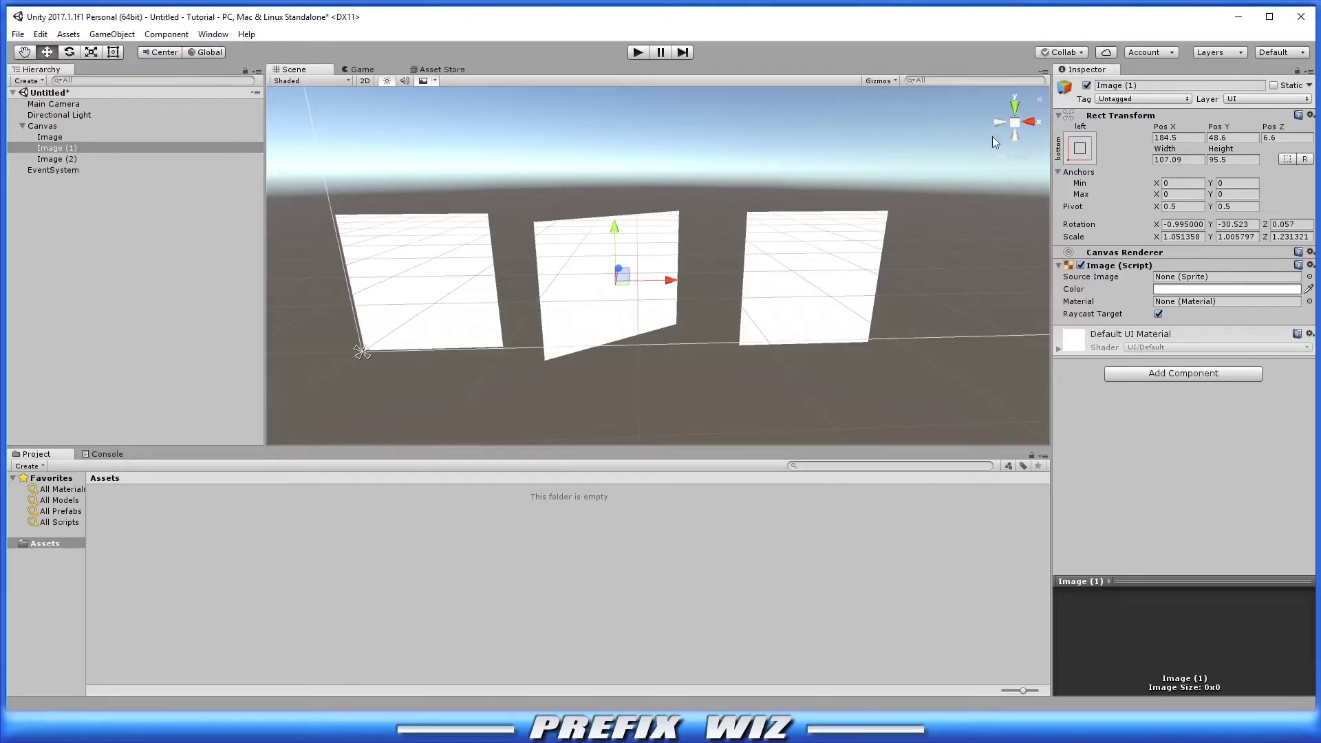
pyautogui.keyDown('alt'); pyautogui.moveTo(737, 173); pyautogui.dragTo(599, 354); pyautogui.keyUp('alt')
pyautogui.click(209, 52)
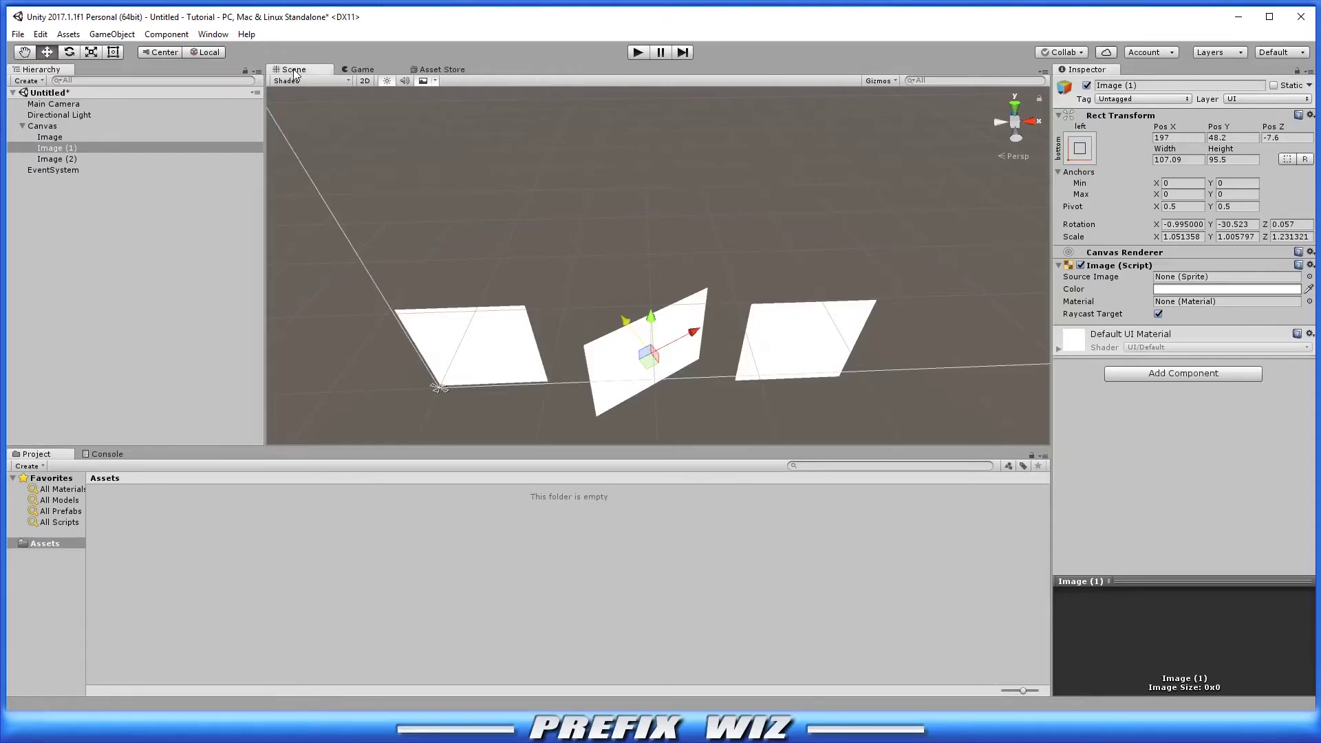
# Preview the three images in the Game view, orbit the Scene view, and compare them again
pyautogui.click(362, 69)
pyautogui.click(300, 72)
pyautogui.keyDown('alt'); pyautogui.moveTo(622, 225); pyautogui.dragTo(790, 168); pyautogui.keyUp('alt')
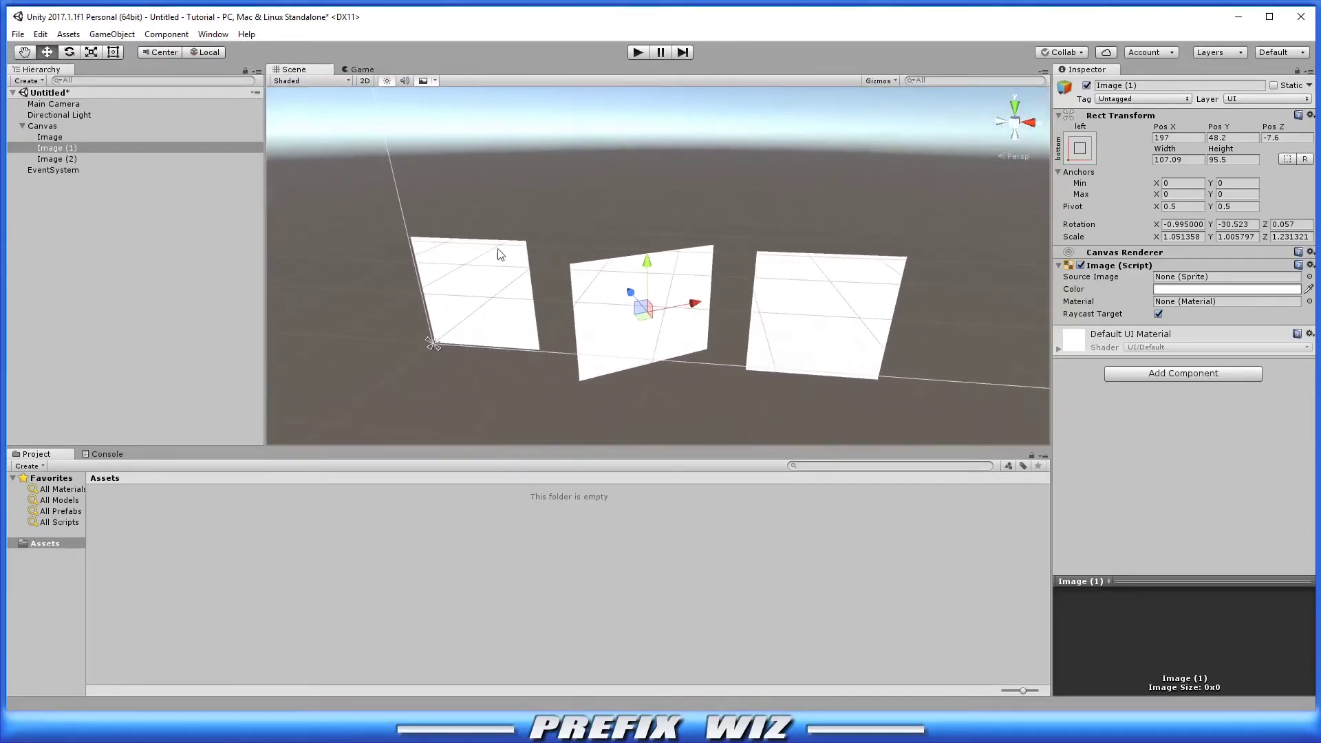
pyautogui.click(361, 71)
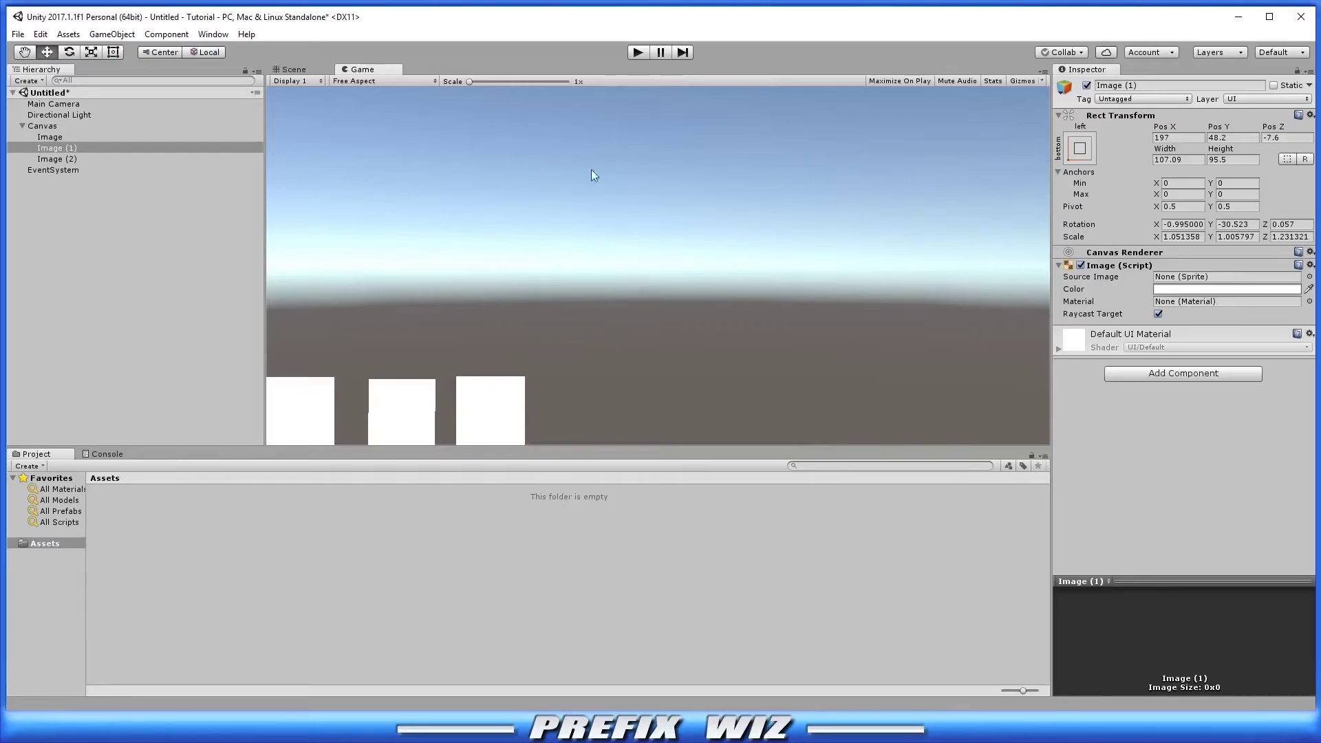
pyautogui.click(294, 69)
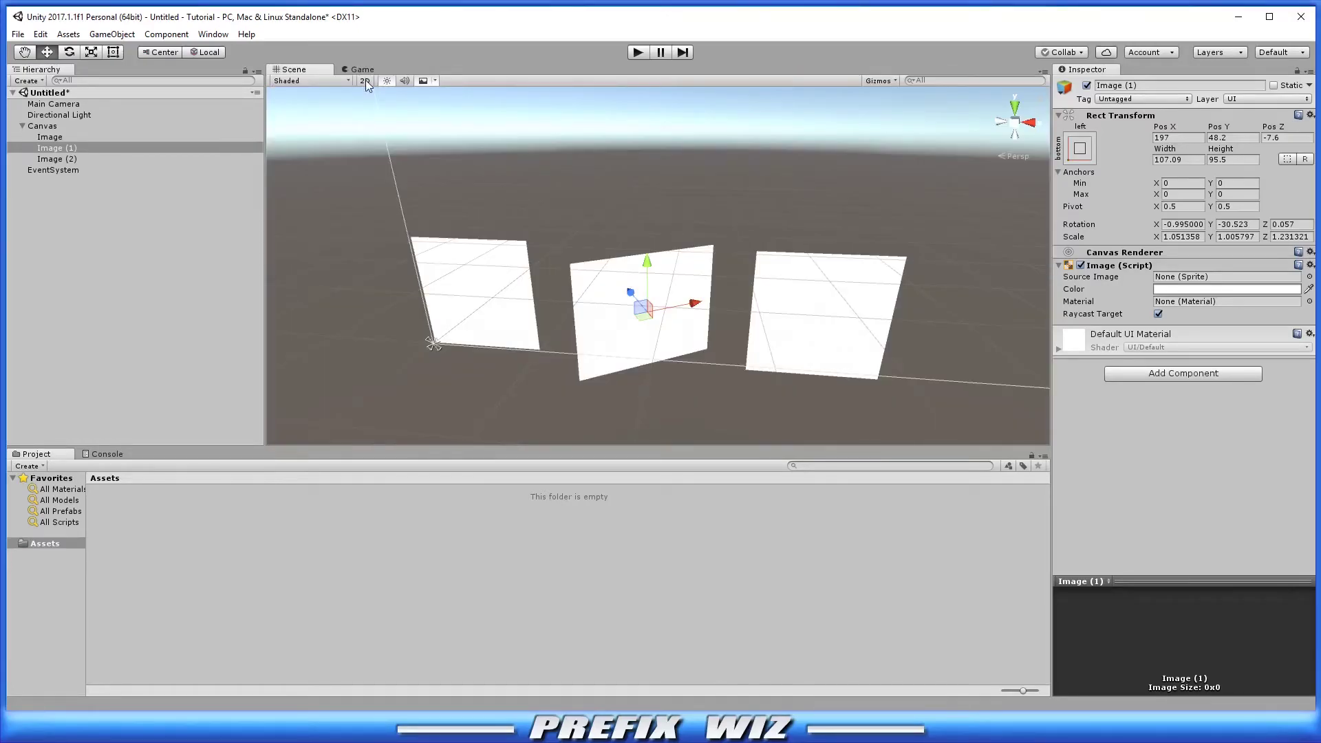
pyautogui.doubleClick(53, 103)
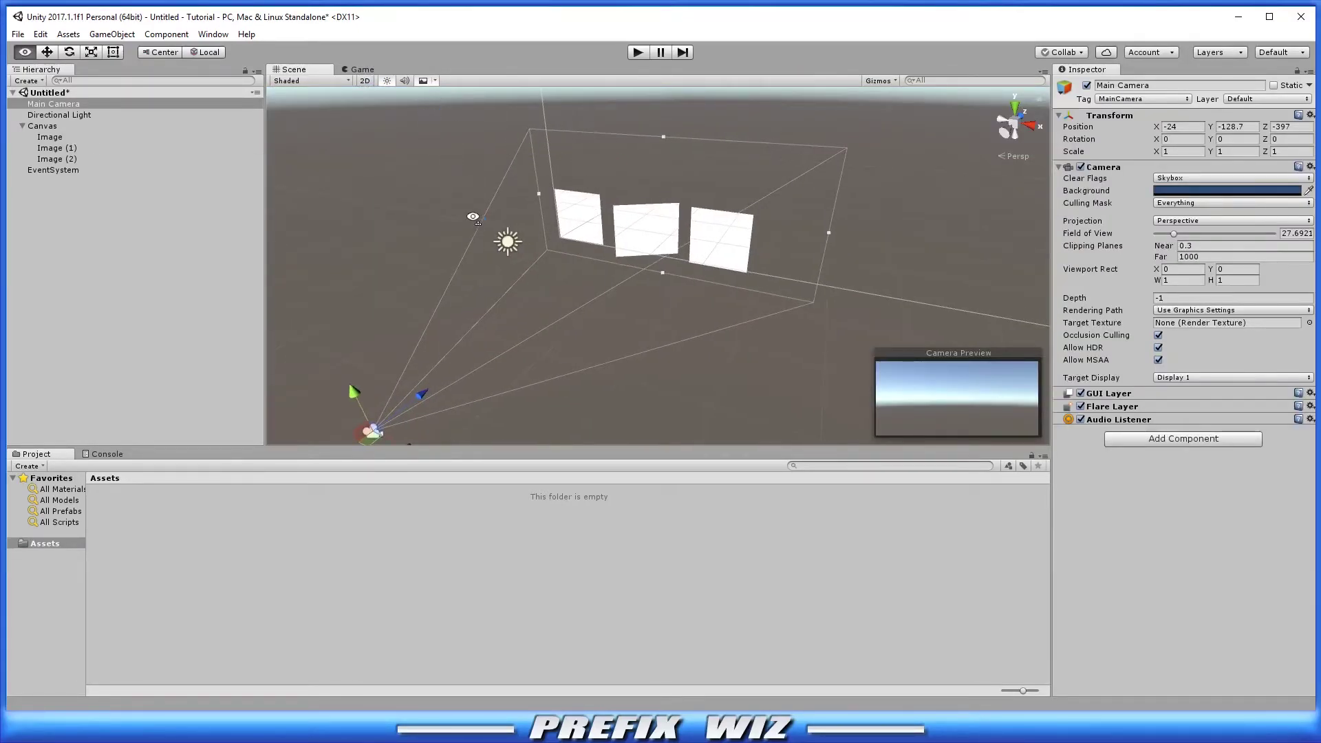
pyautogui.moveTo(473, 217); pyautogui.dragTo(657, 247, button='right')
pyautogui.moveTo(657, 248); pyautogui.dragTo(665, 171, button='middle')
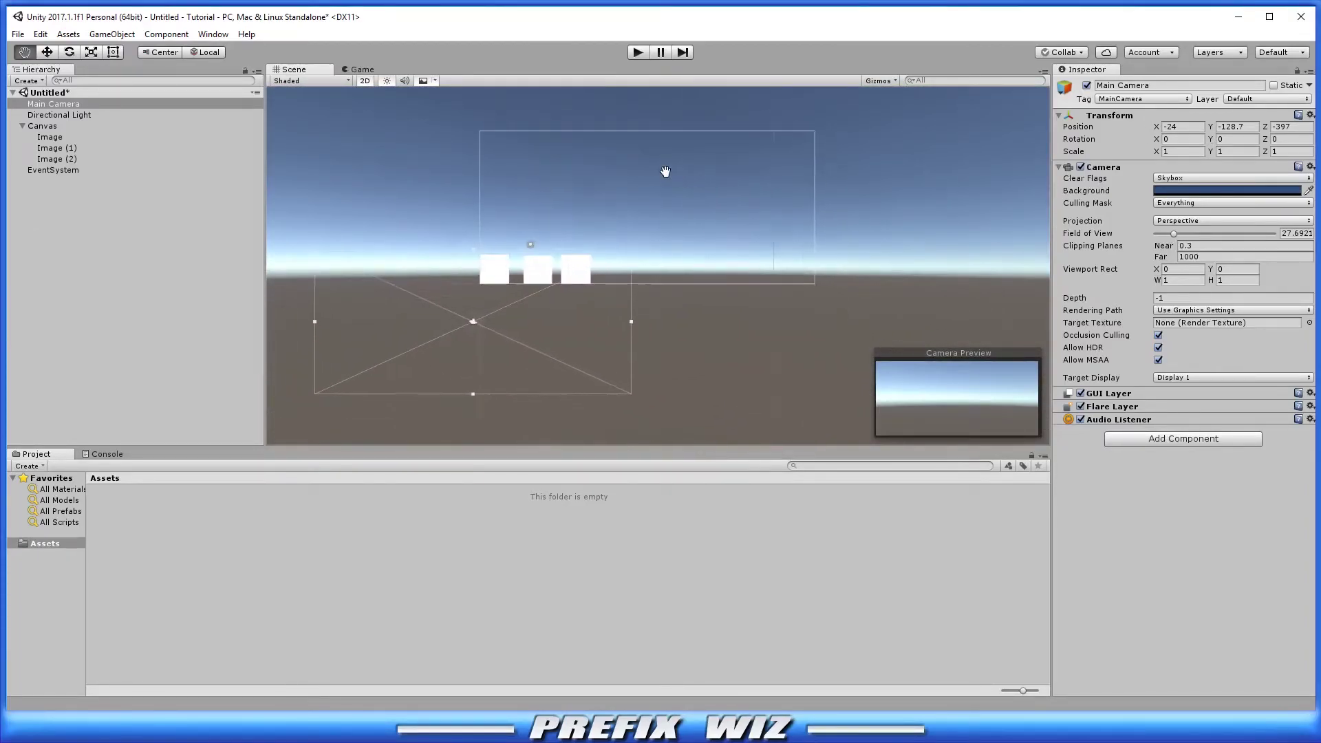
pyautogui.click(364, 80)
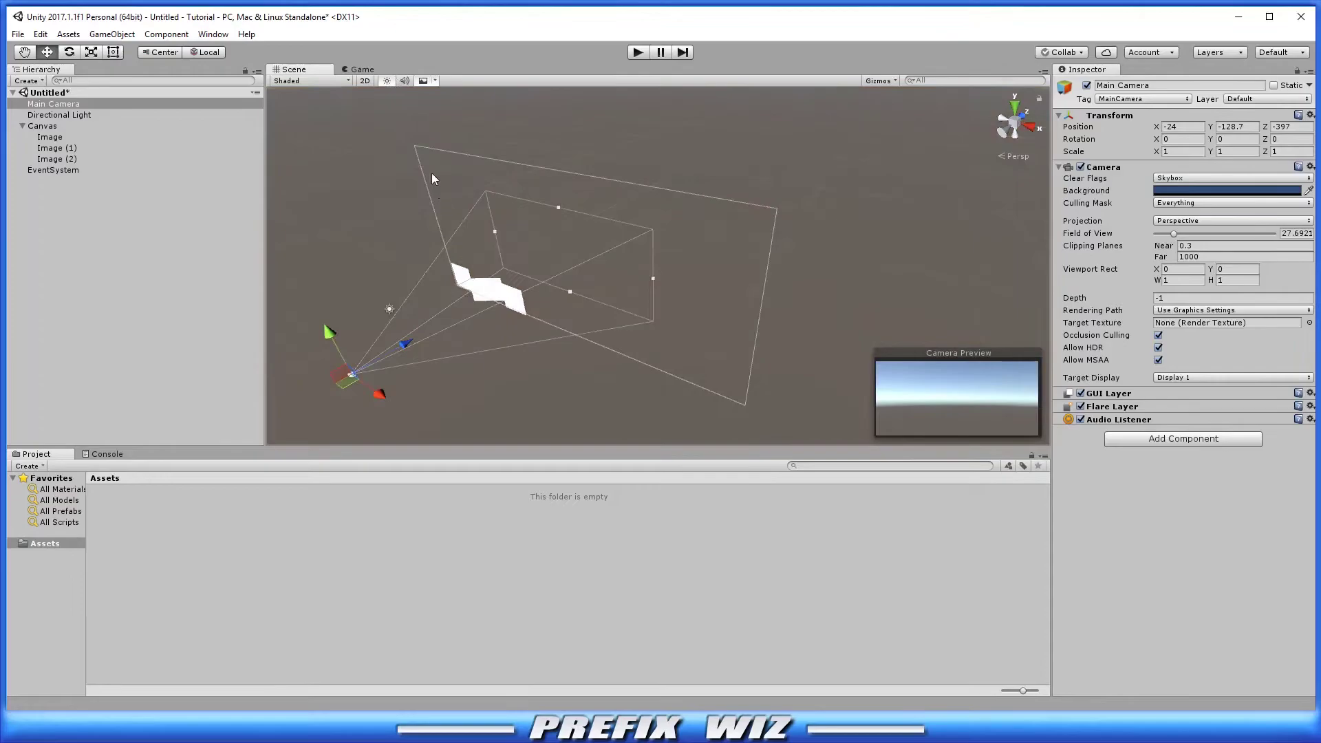
pyautogui.click(386, 81)
pyautogui.click(387, 82)
pyautogui.click(426, 81)
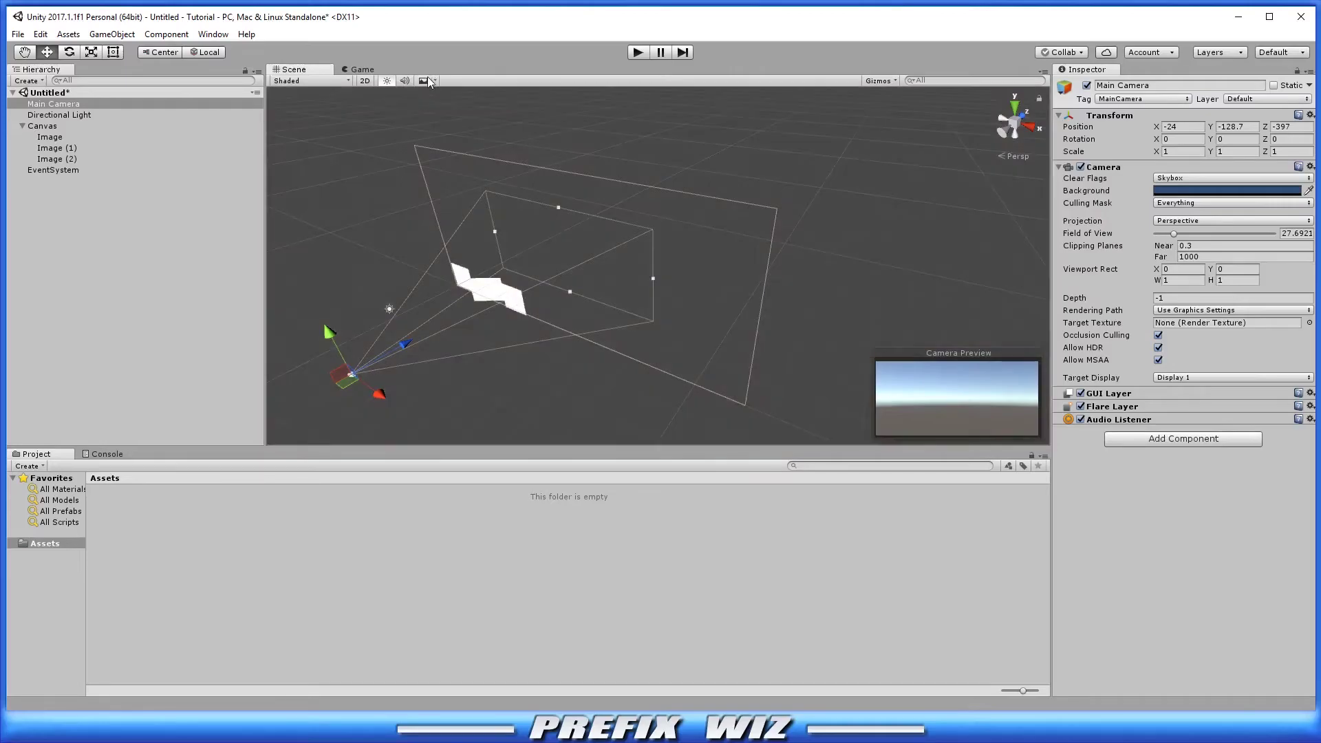
pyautogui.click(426, 81)
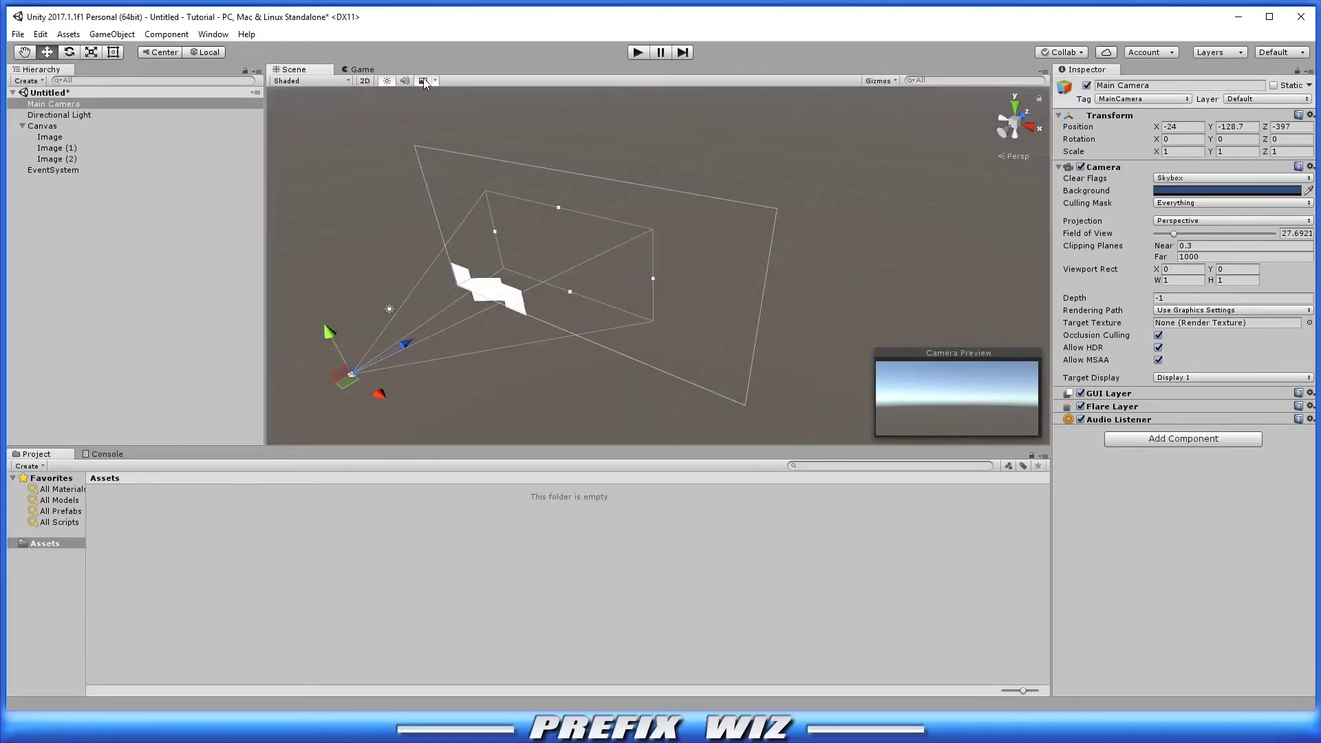
pyautogui.click(424, 81)
pyautogui.click(424, 81)
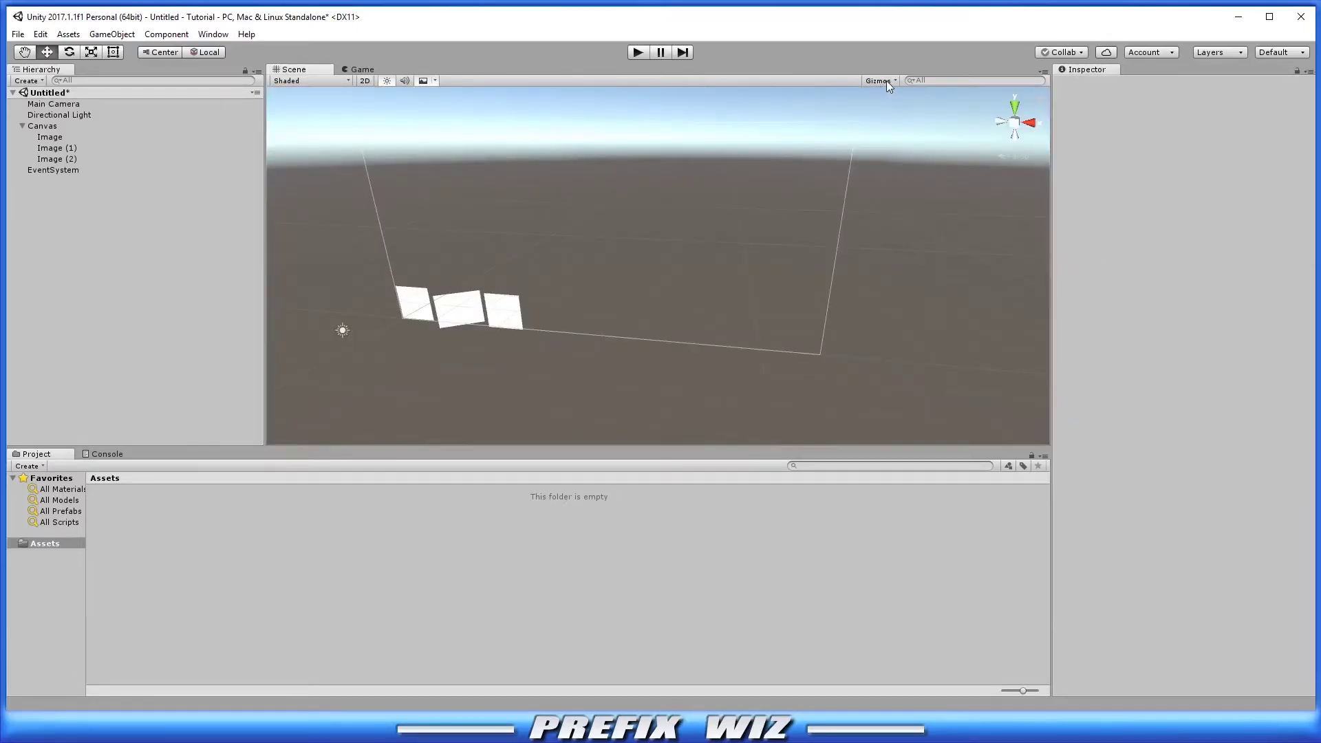
# Check the Gizmos options, then select Image (2), Image (1), Image, Main Camera and Directional Light in the scene
pyautogui.click(881, 81)
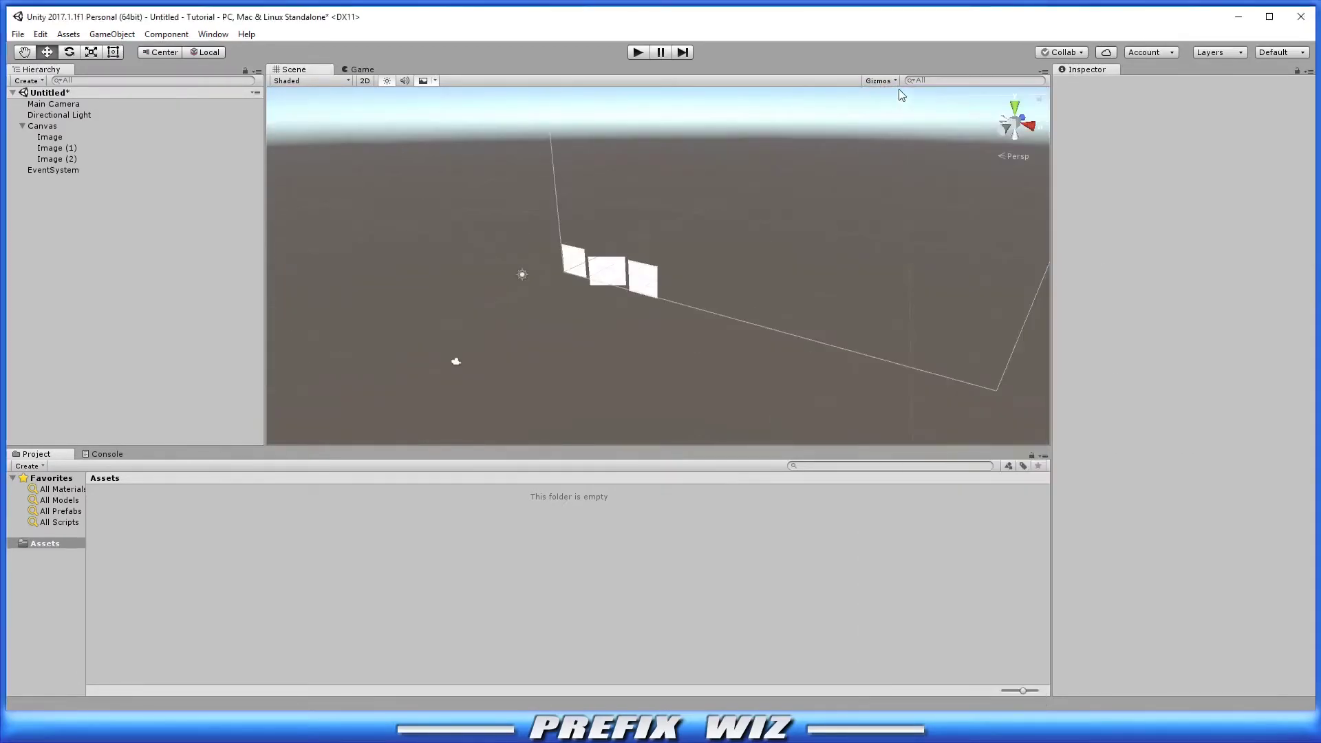
pyautogui.click(888, 81)
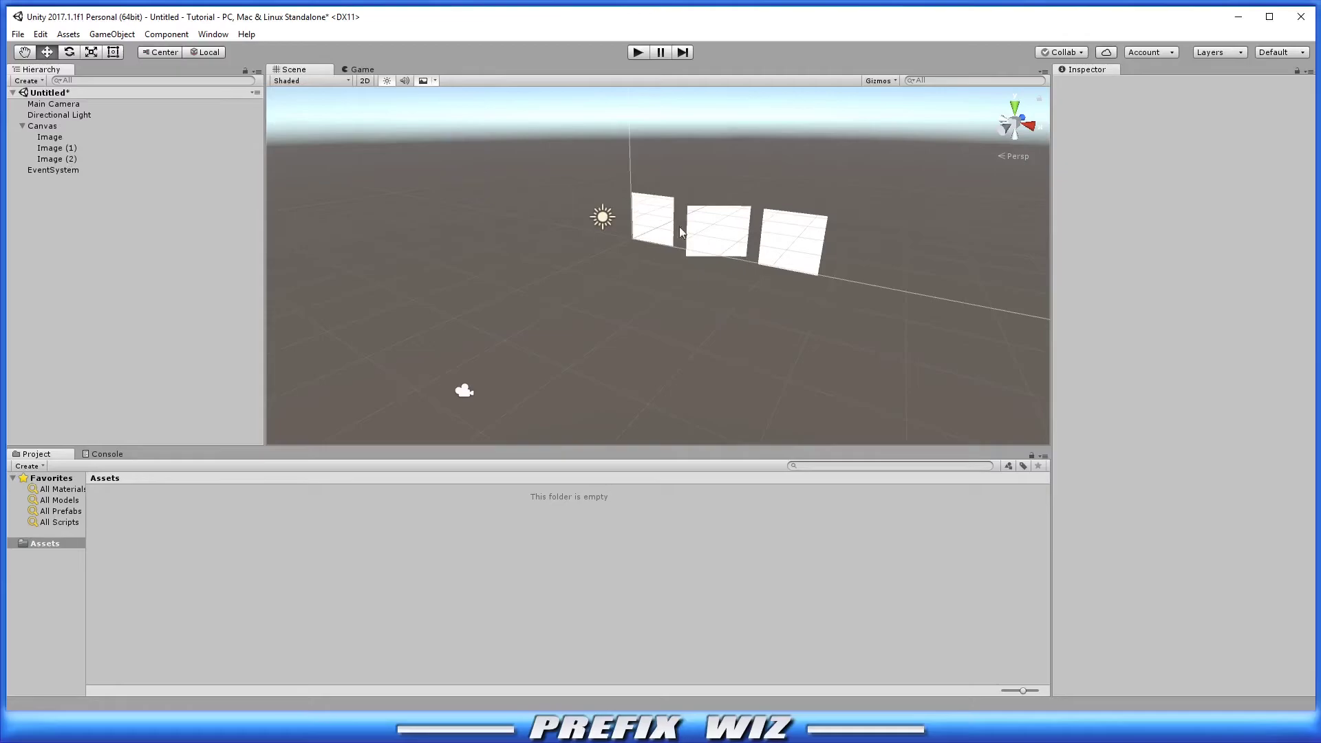
pyautogui.click(785, 245)
pyautogui.click(718, 231)
pyautogui.click(653, 219)
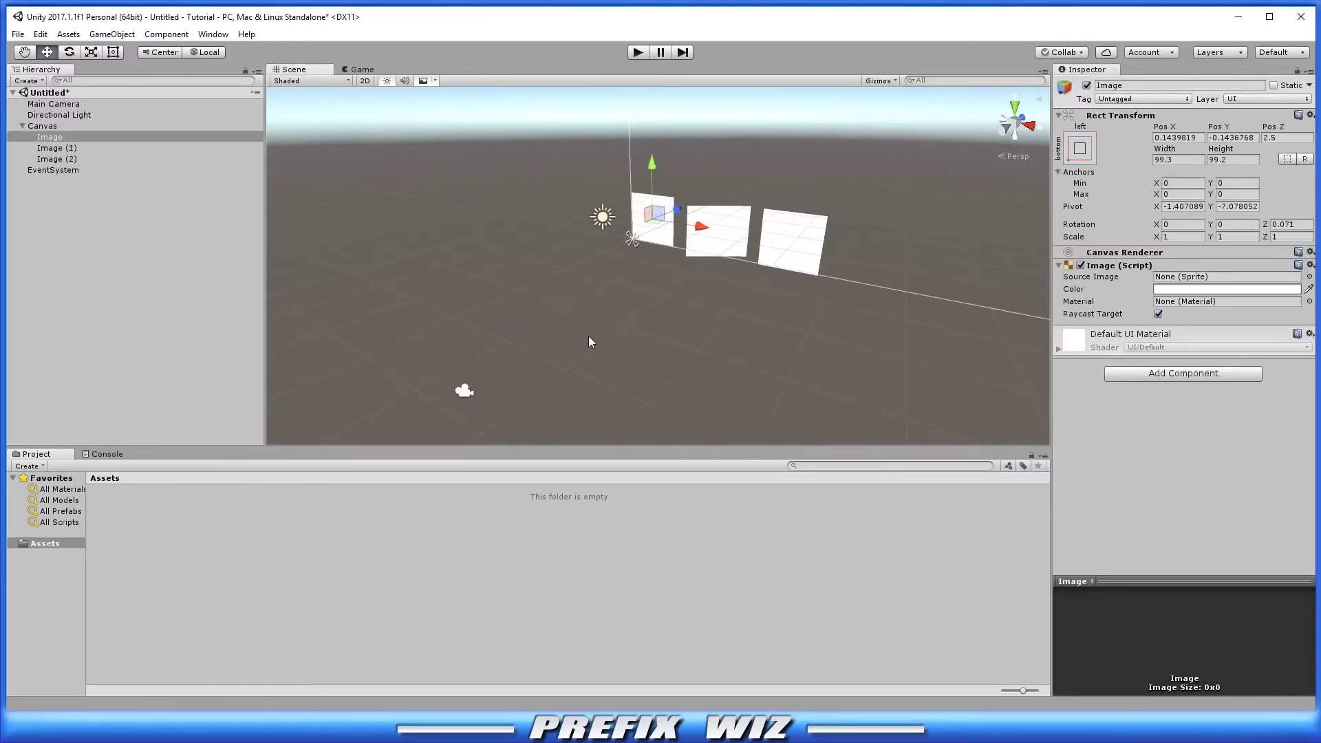
pyautogui.click(464, 391)
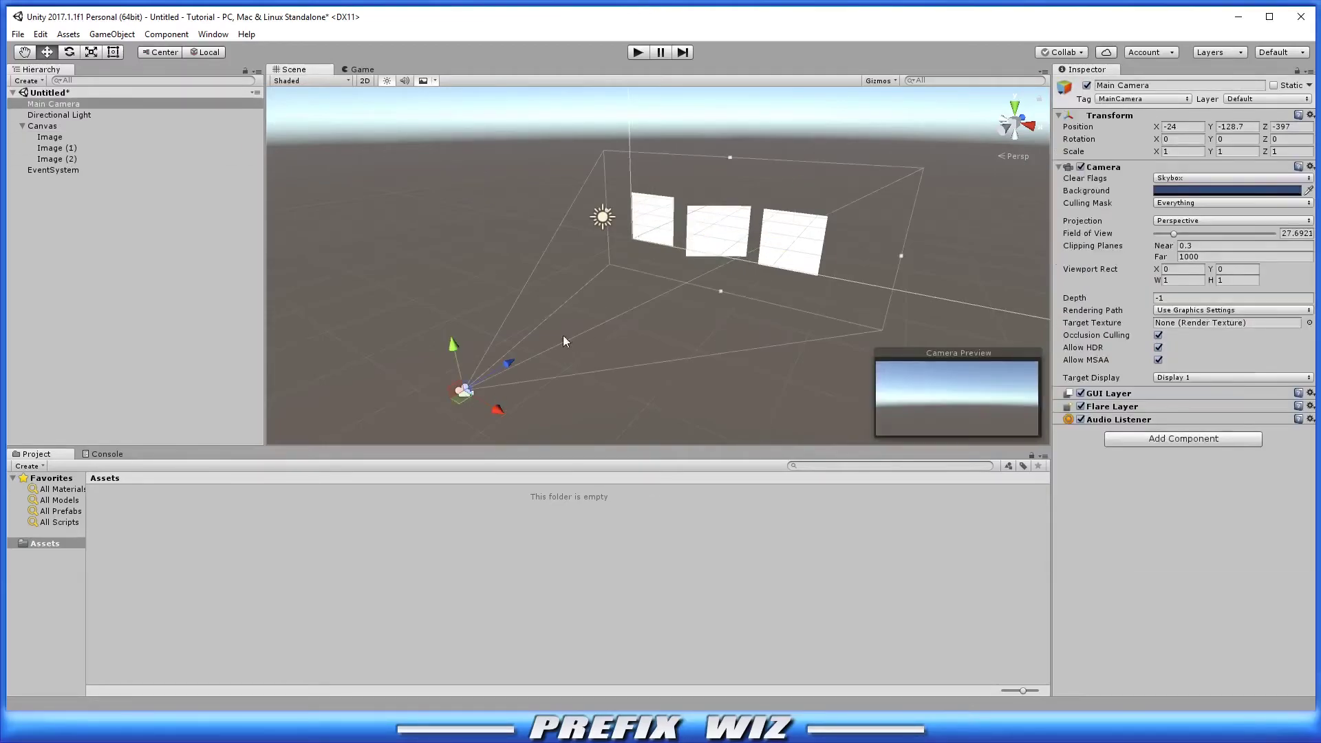
pyautogui.click(602, 218)
# Select Main Camera, Directional Light and each Image in the Hierarchy, then view the Game tab
pyautogui.click(80, 105)
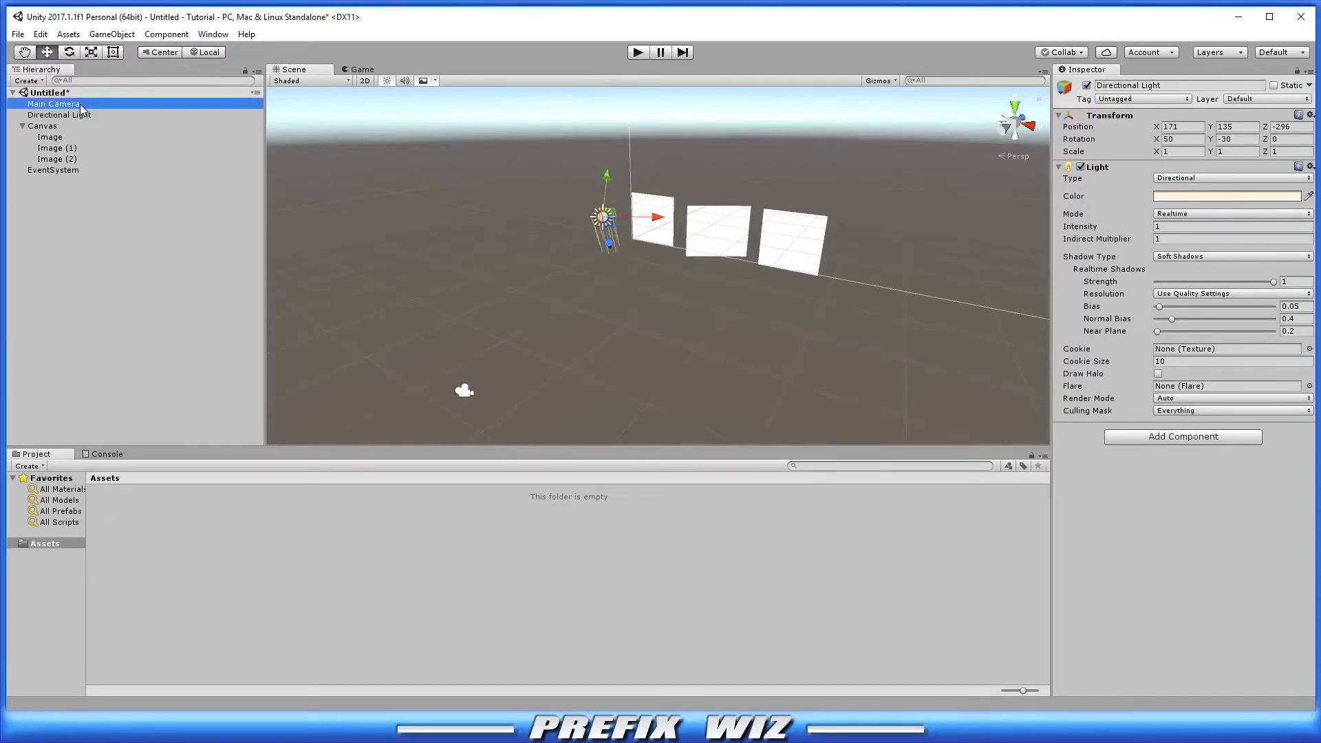
pyautogui.click(77, 115)
pyautogui.click(59, 138)
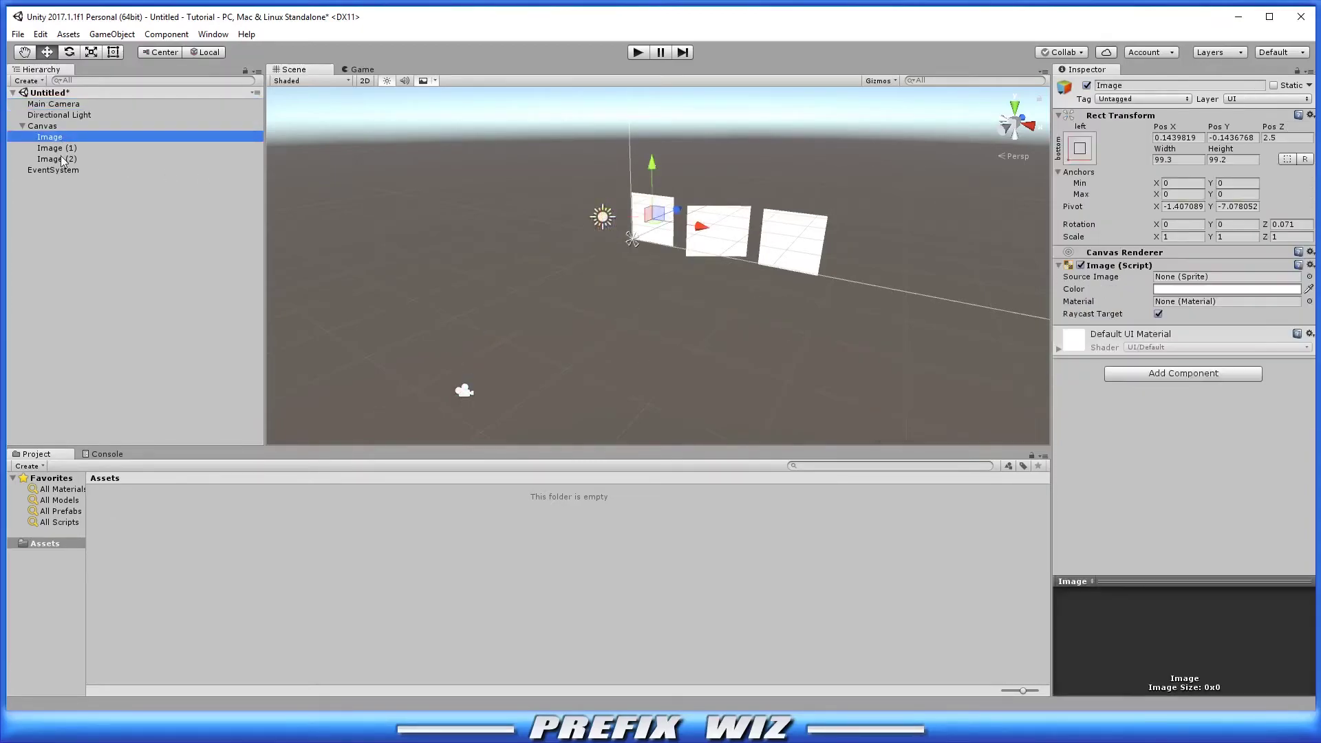
pyautogui.click(63, 150)
pyautogui.click(65, 159)
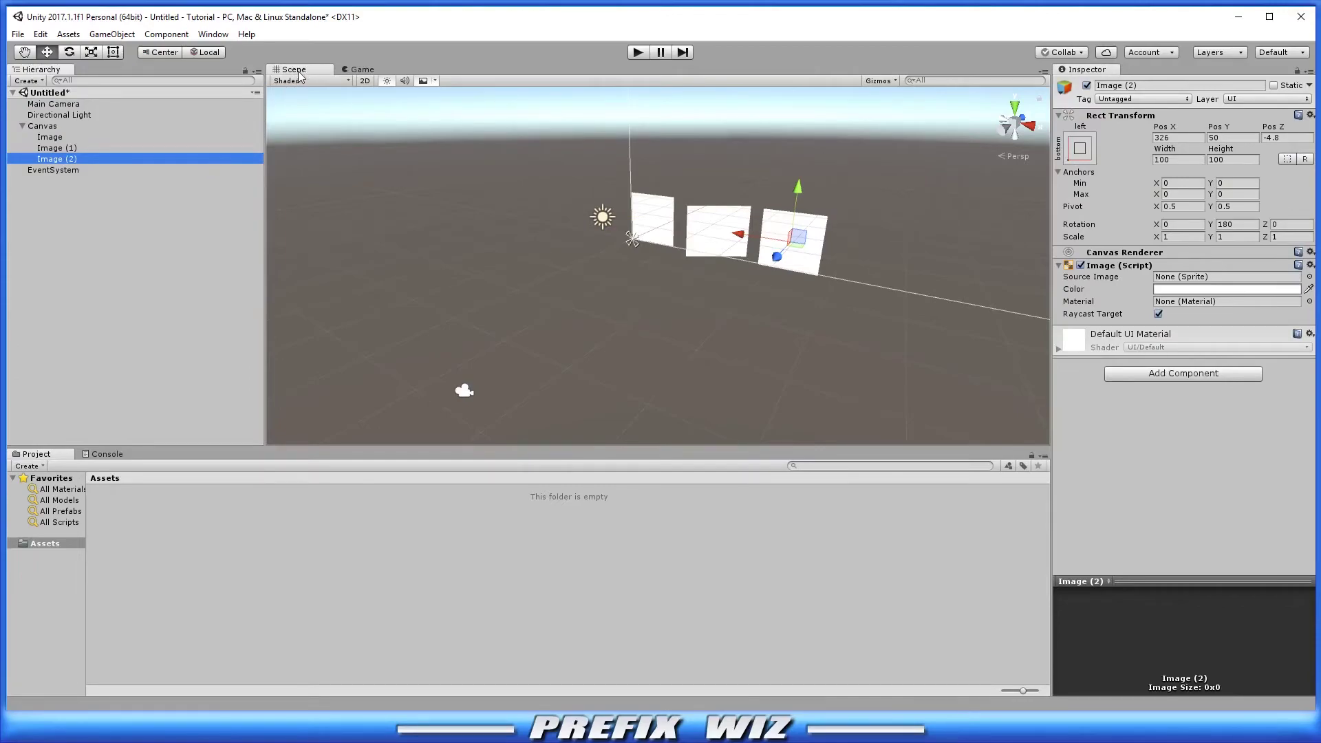
pyautogui.click(362, 69)
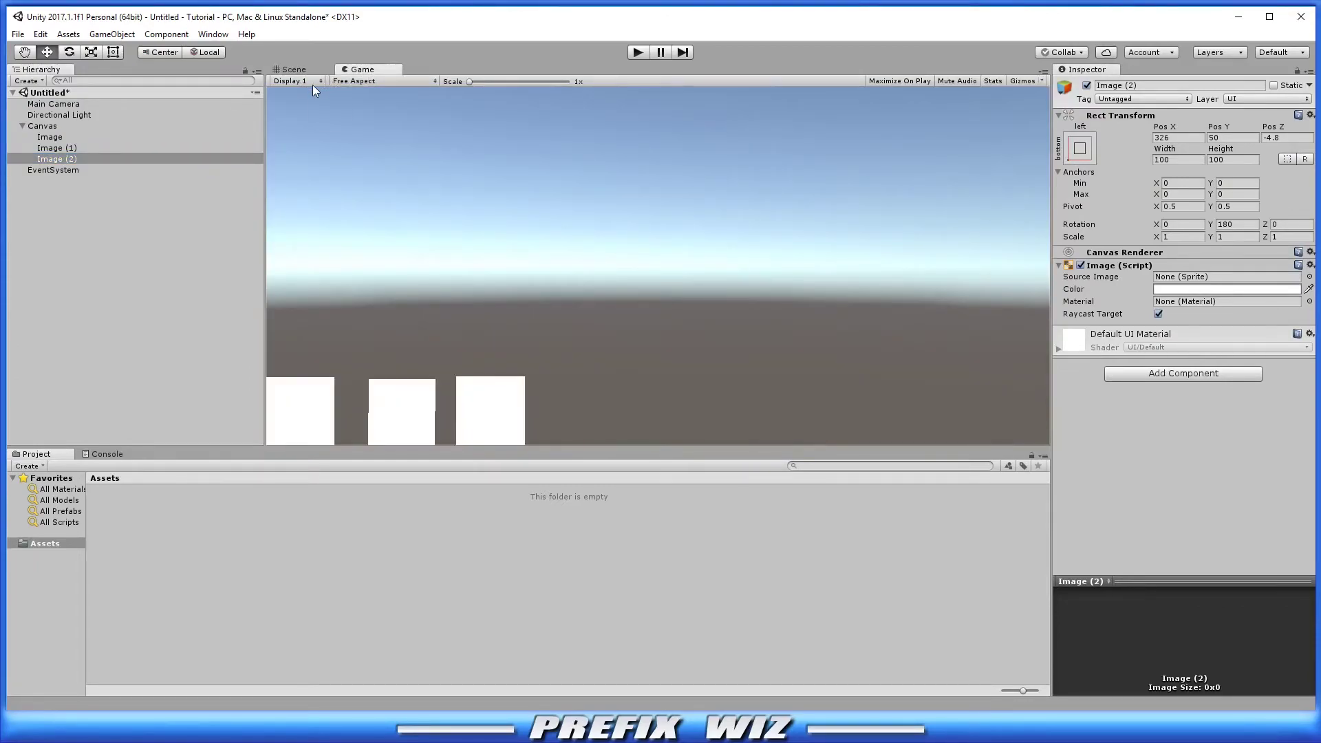
# Preview Display 2 and Display 3 in the Game view, return to Display 1, and leave Free Aspect unchanged
pyautogui.click(313, 81)
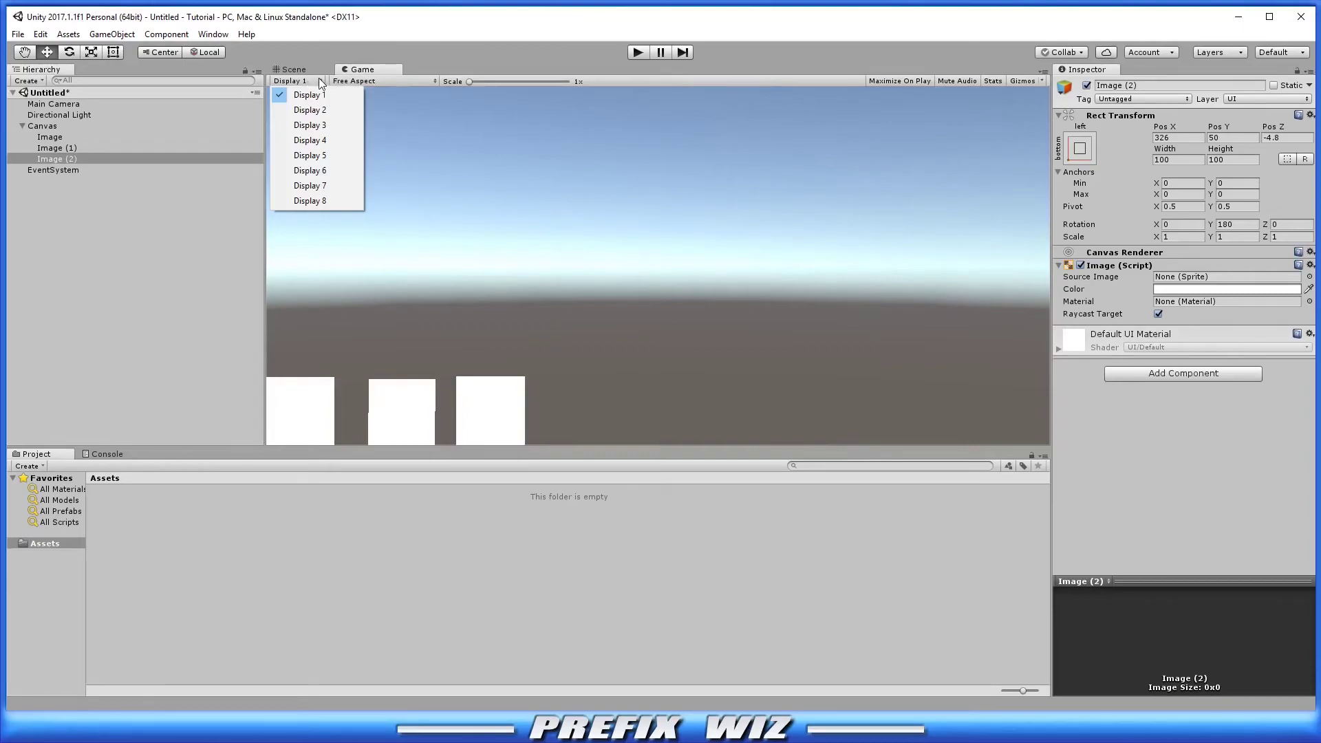
pyautogui.click(306, 110)
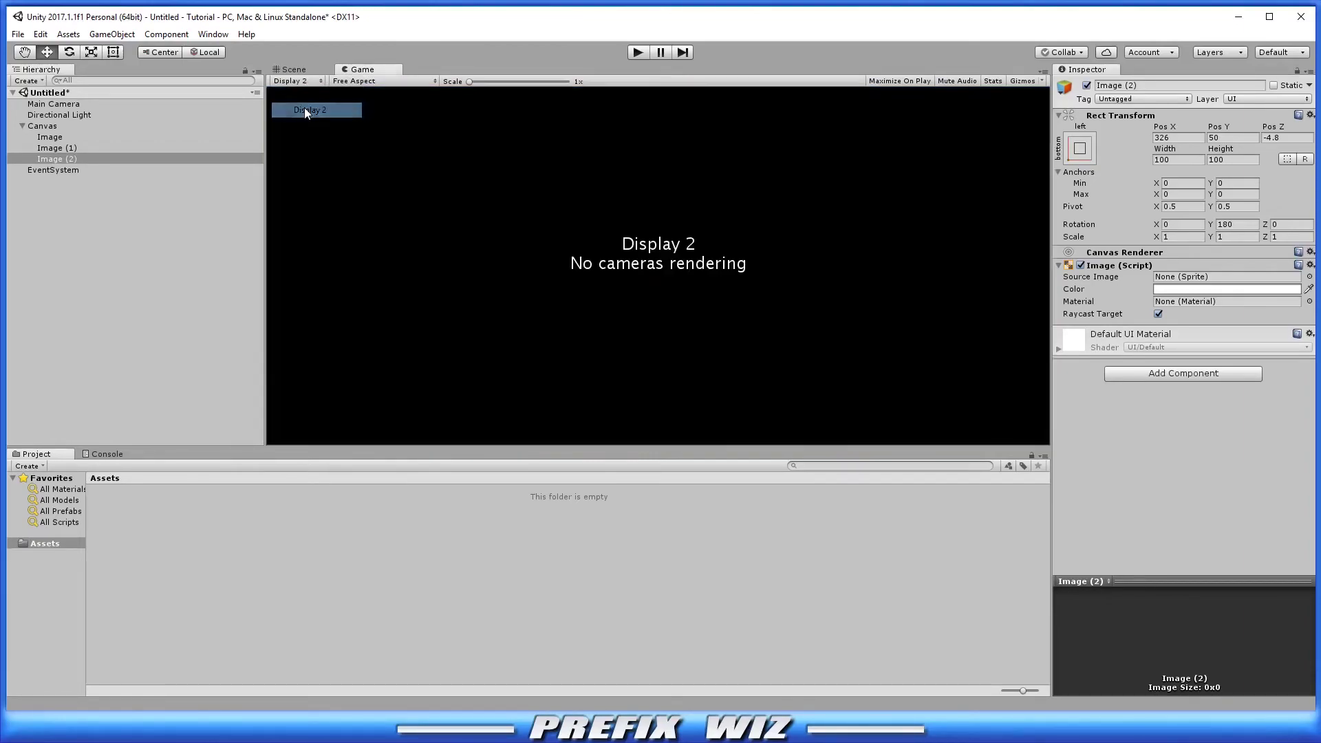
pyautogui.click(312, 80)
pyautogui.click(309, 125)
pyautogui.click(313, 81)
pyautogui.click(311, 96)
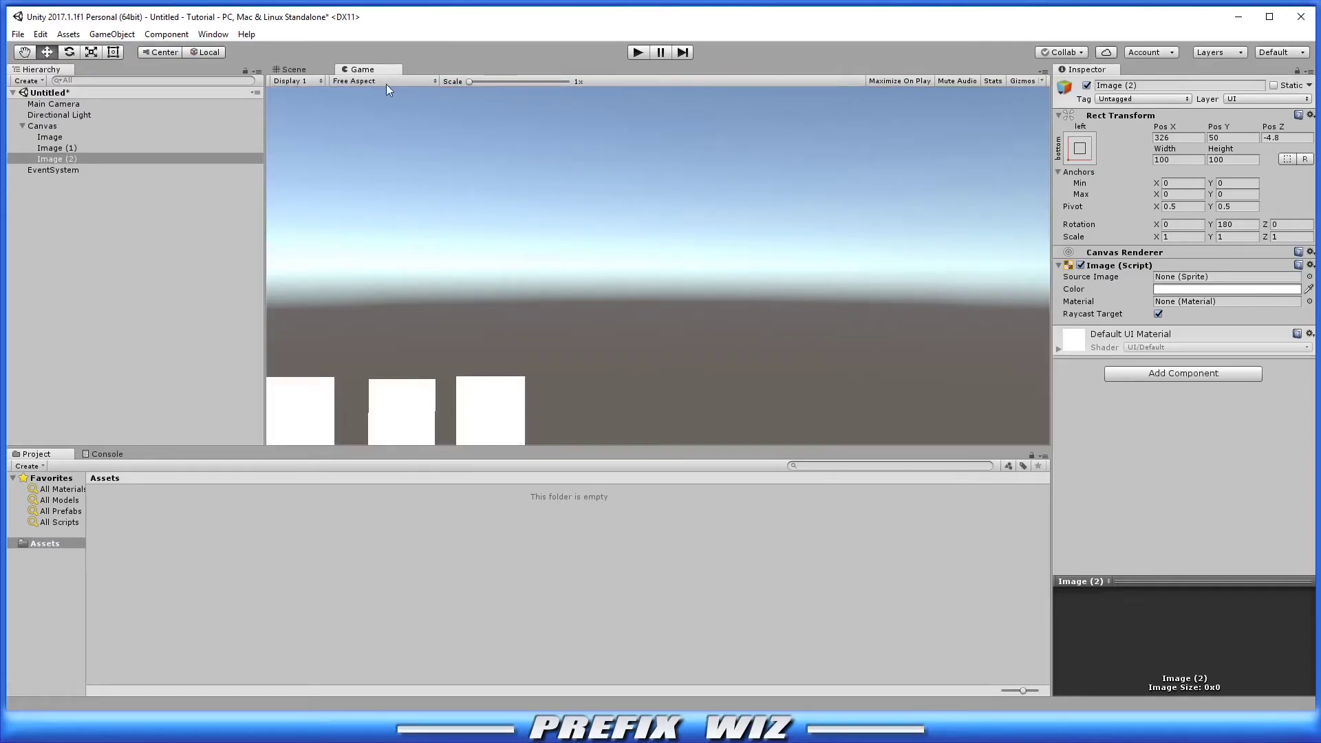
pyautogui.click(431, 81)
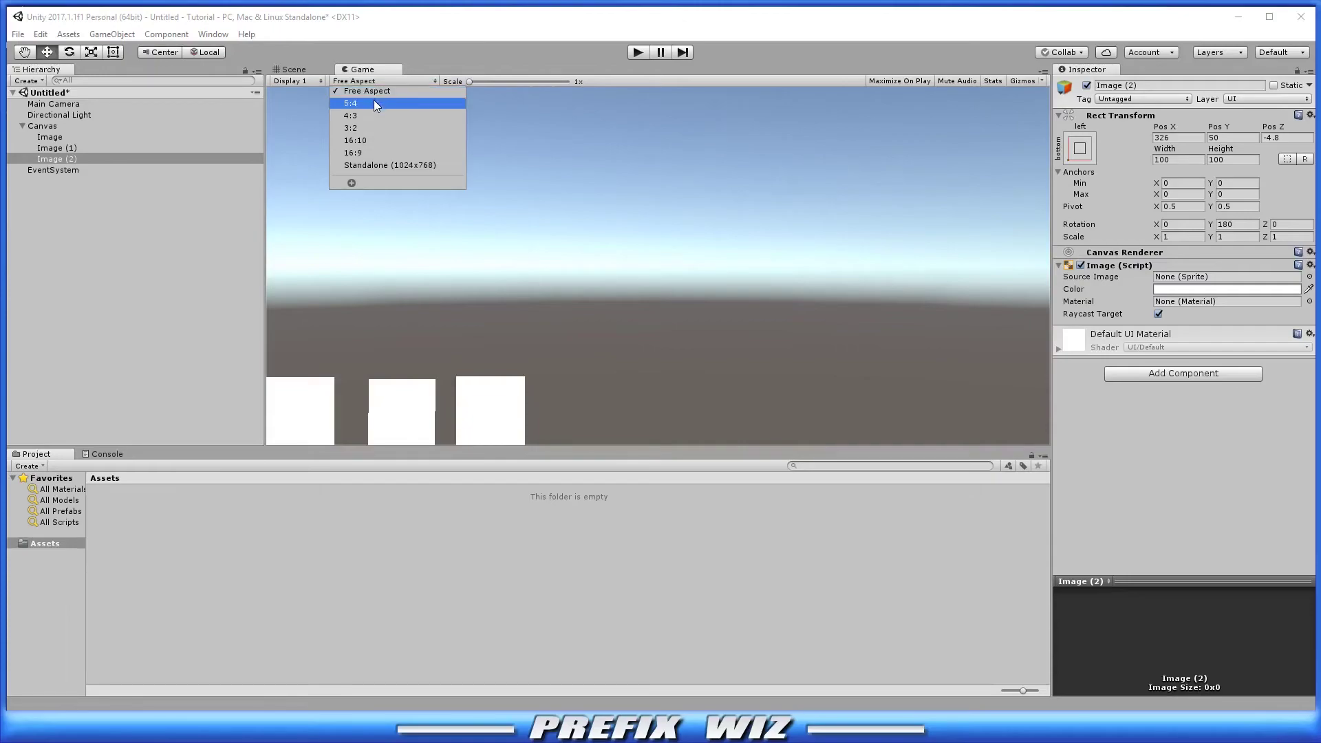
pyautogui.press('Escape')
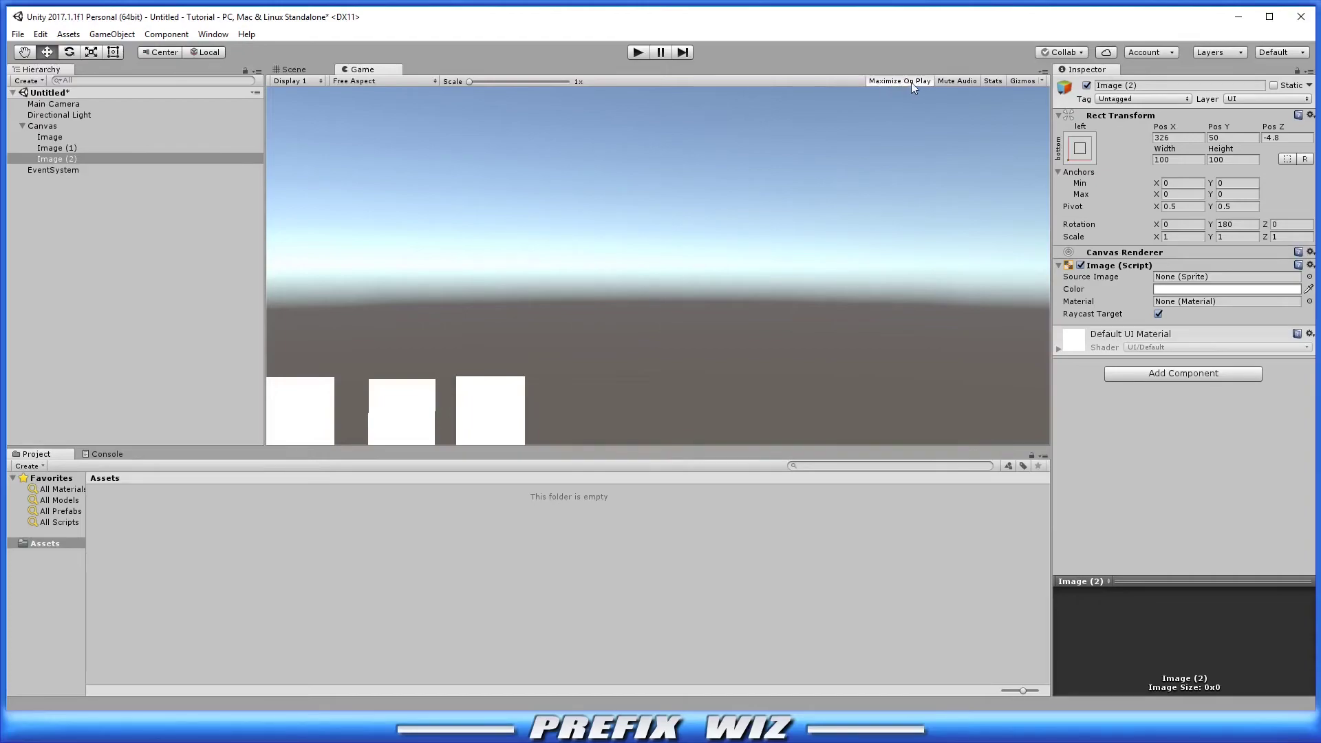
# Run and stop Play mode, show rendering Stats, then return to the Scene view
pyautogui.click(635, 54)
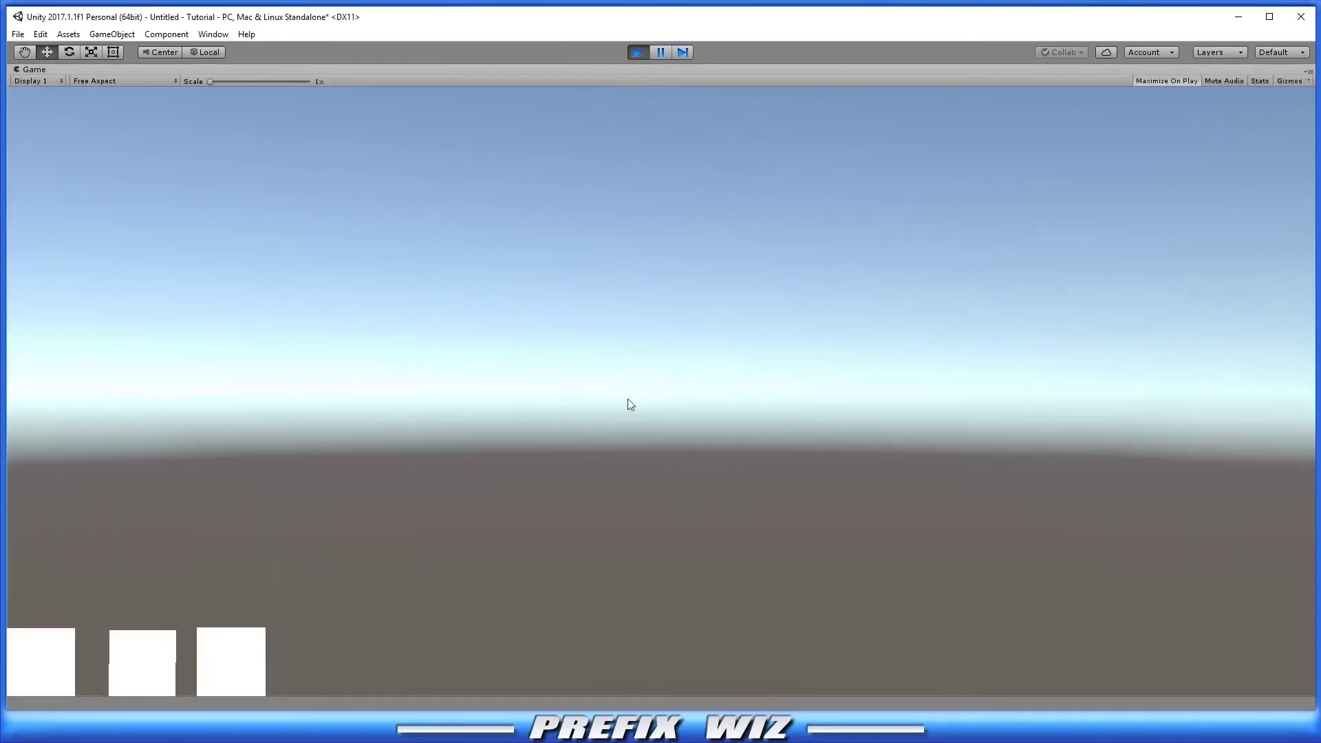
pyautogui.click(634, 52)
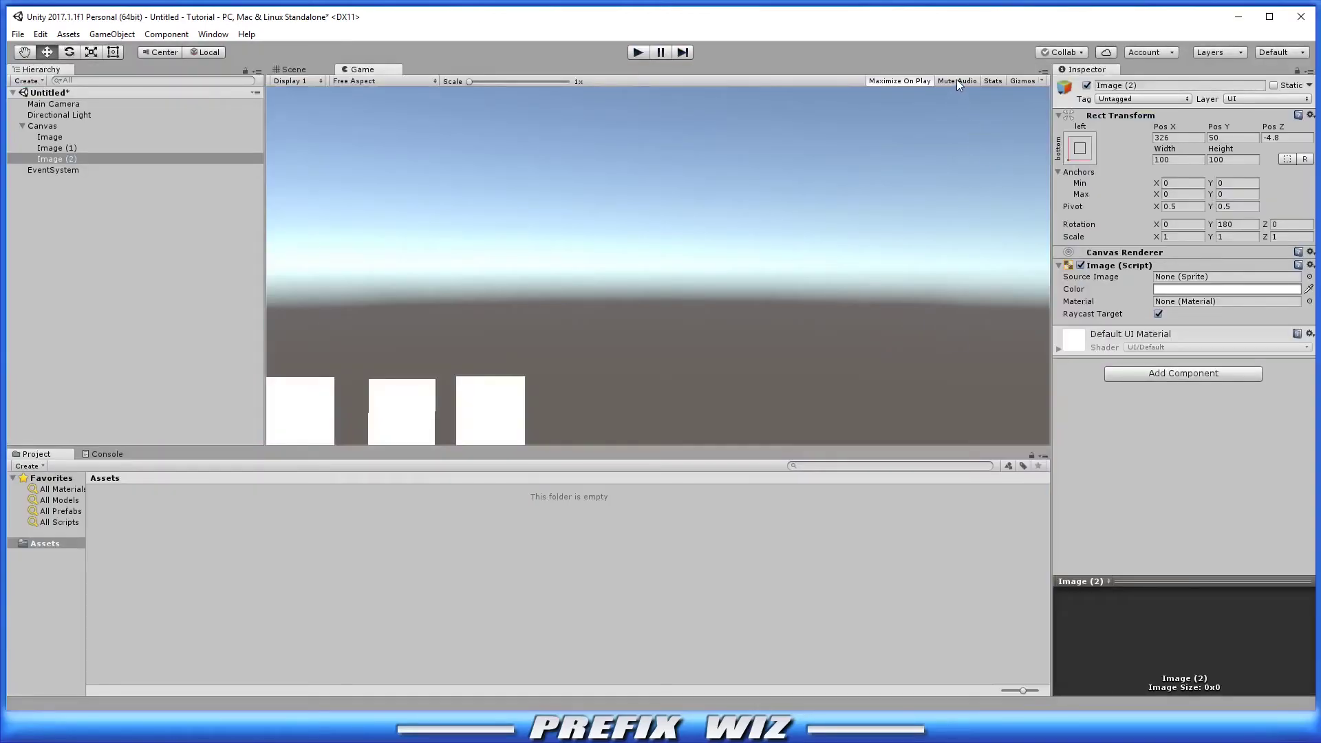
pyautogui.click(993, 82)
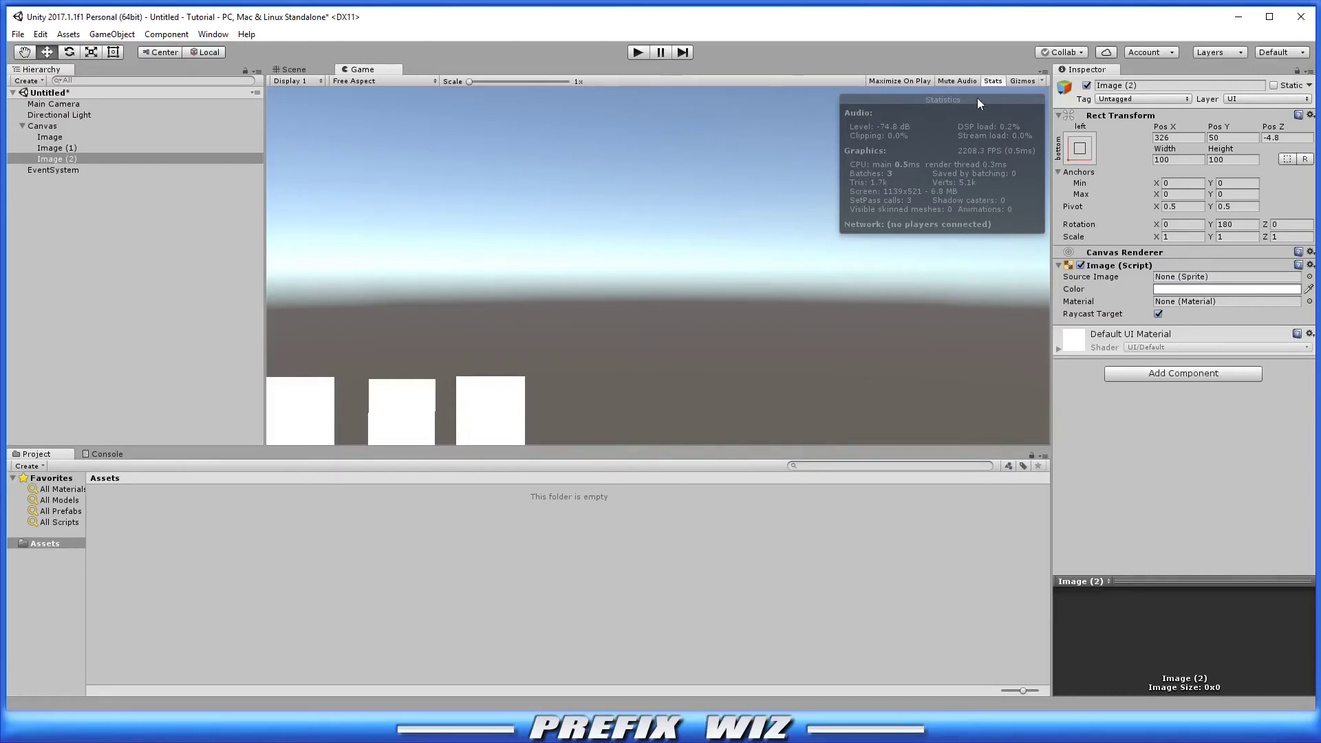
pyautogui.click(292, 69)
# Select the first Image, reselect Image (2), and open then close the Collab panel
pyautogui.click(67, 135)
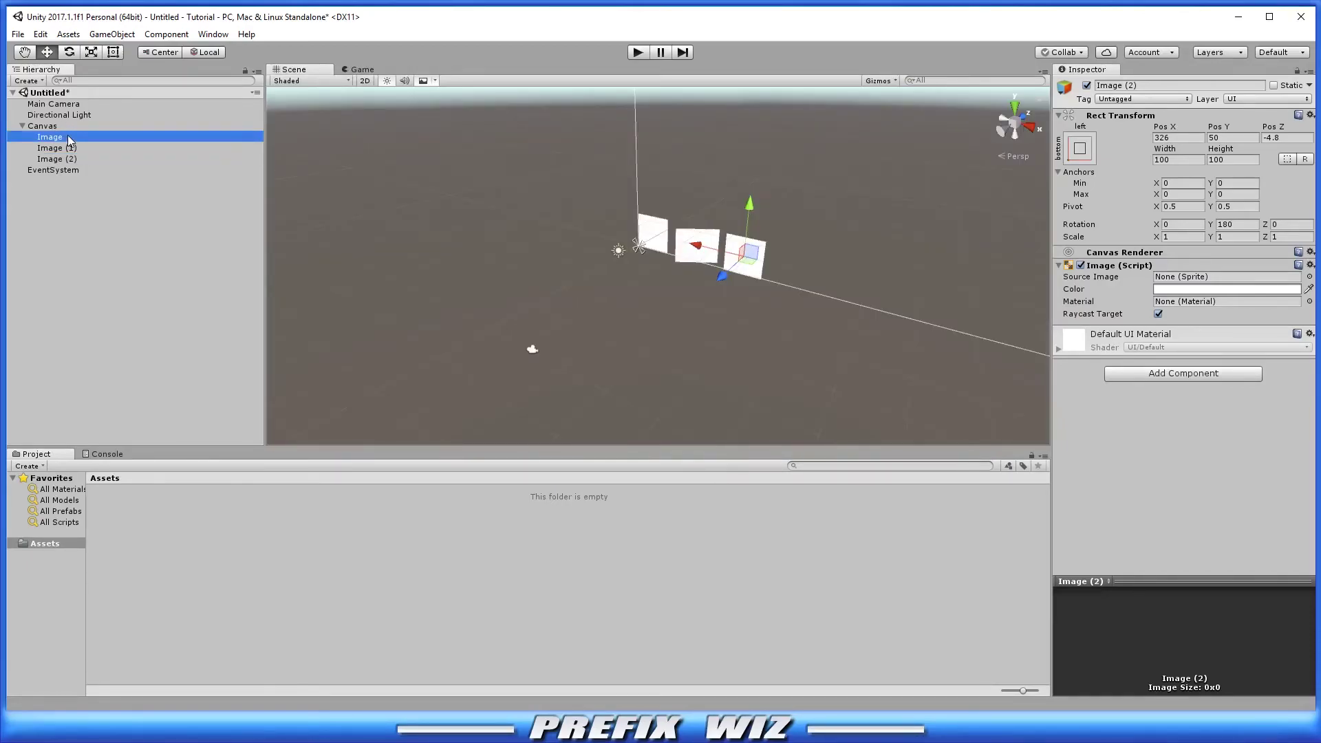
pyautogui.click(72, 157)
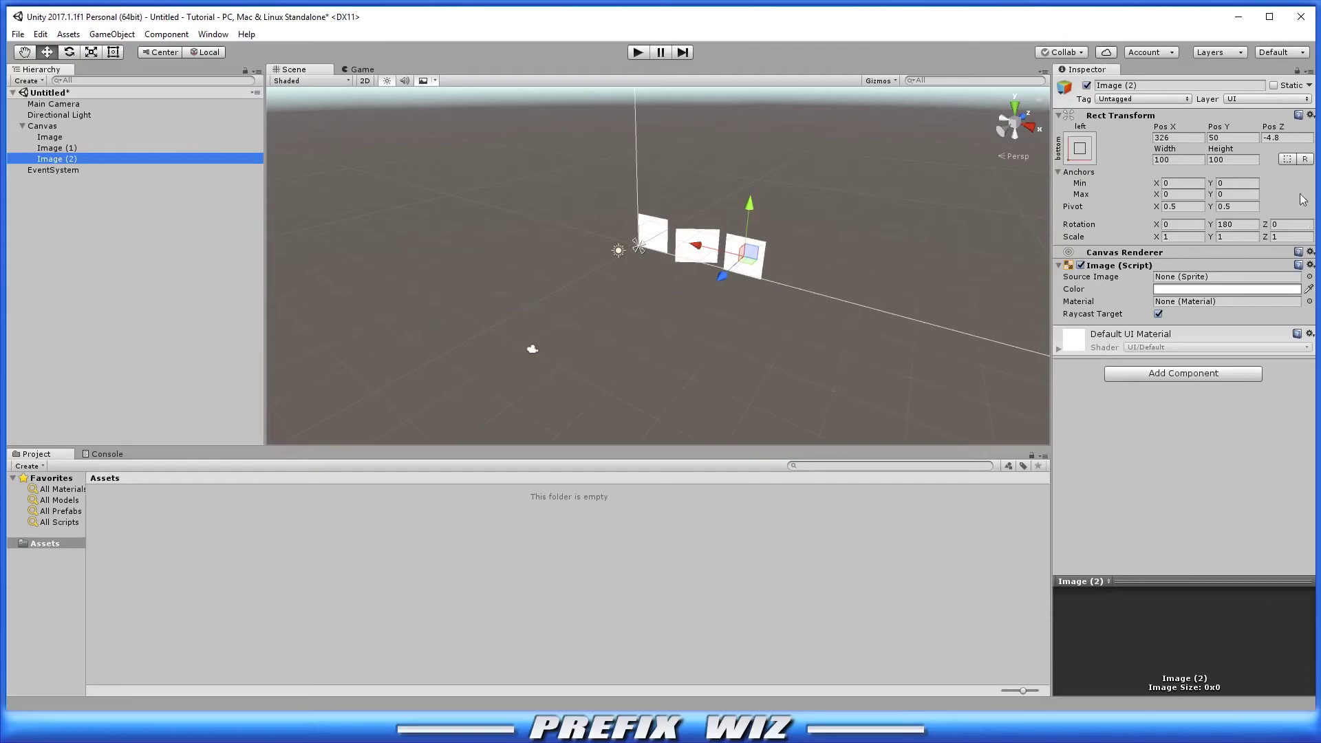
pyautogui.click(1077, 51)
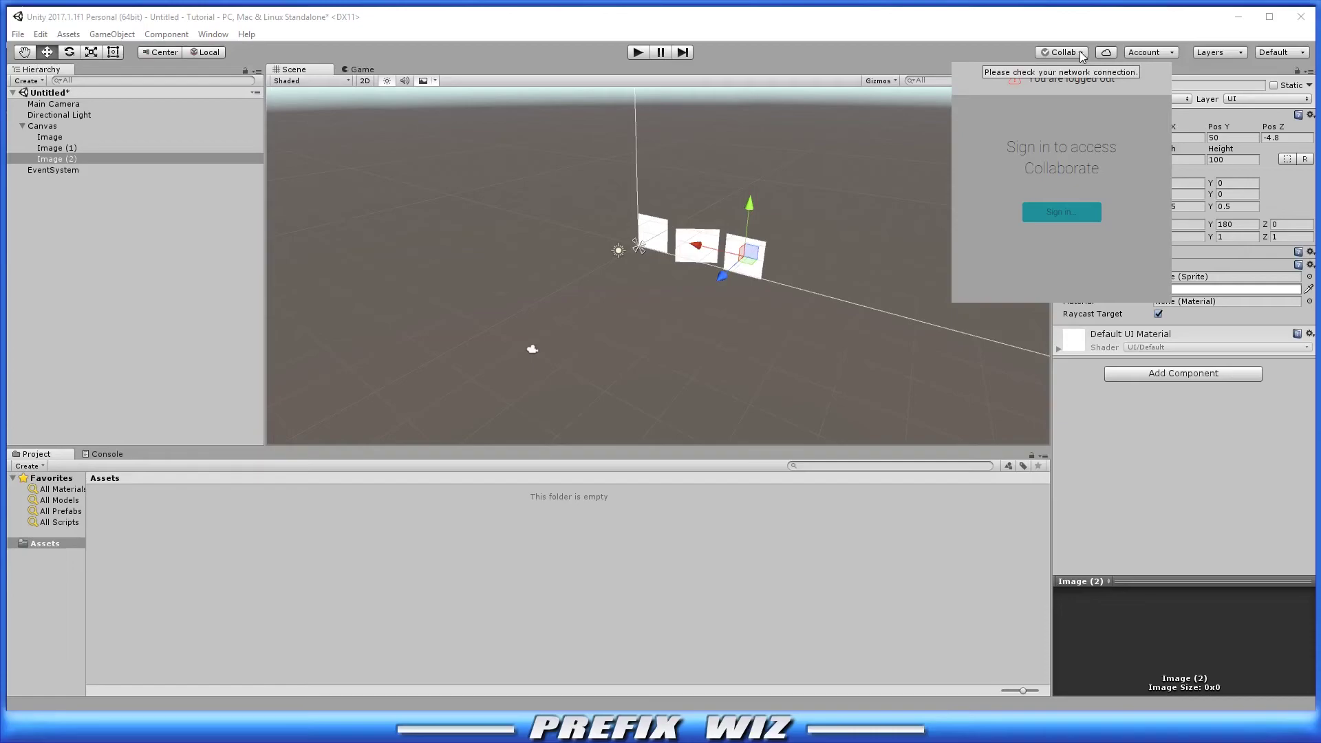
pyautogui.click(1079, 51)
# Open the Services, Account and Layers menus, then load the Prefix Wiz layout
pyautogui.click(1105, 52)
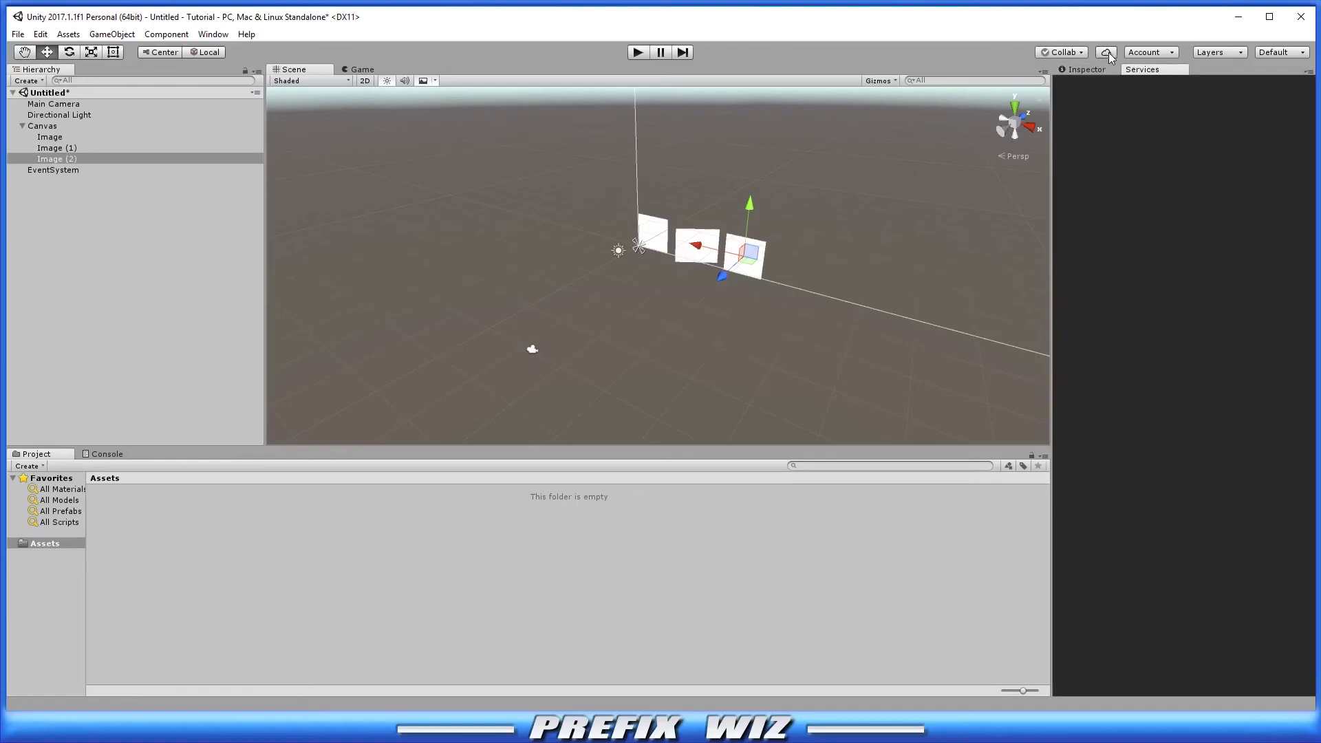
pyautogui.click(1160, 53)
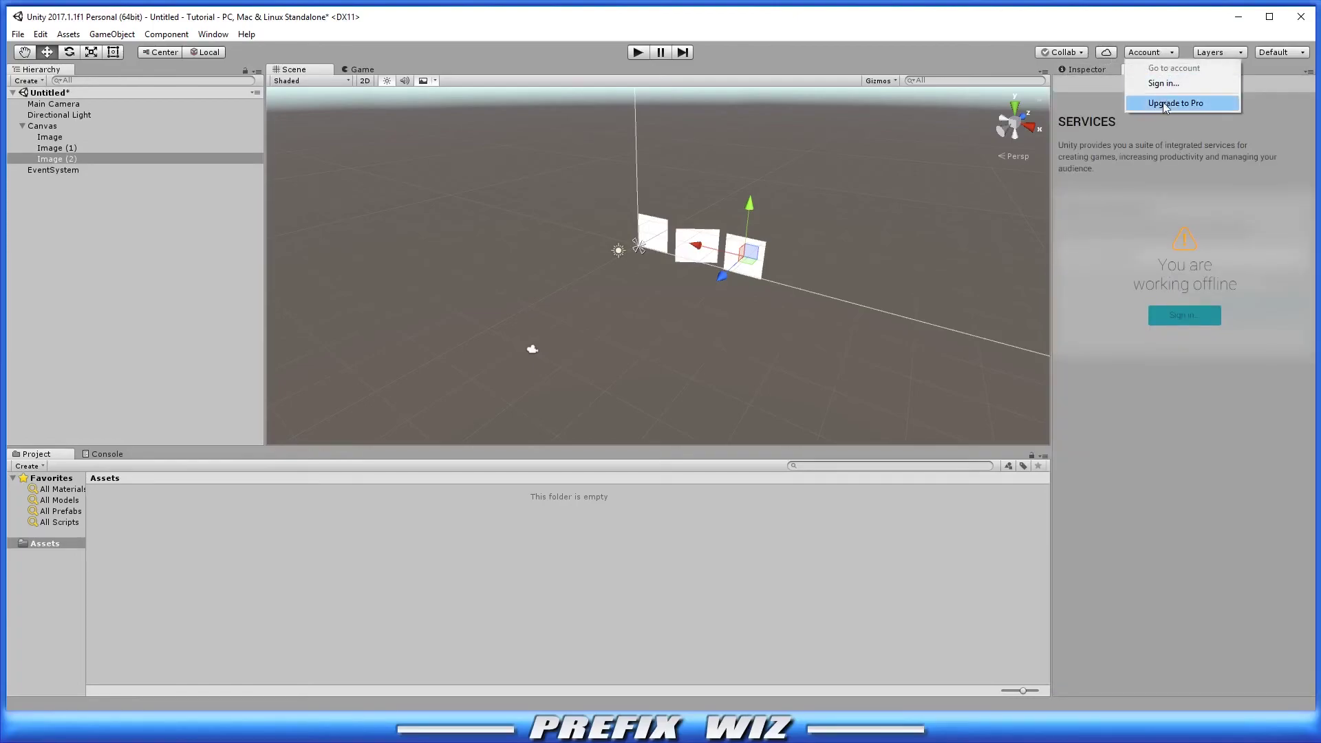
pyautogui.click(1212, 54)
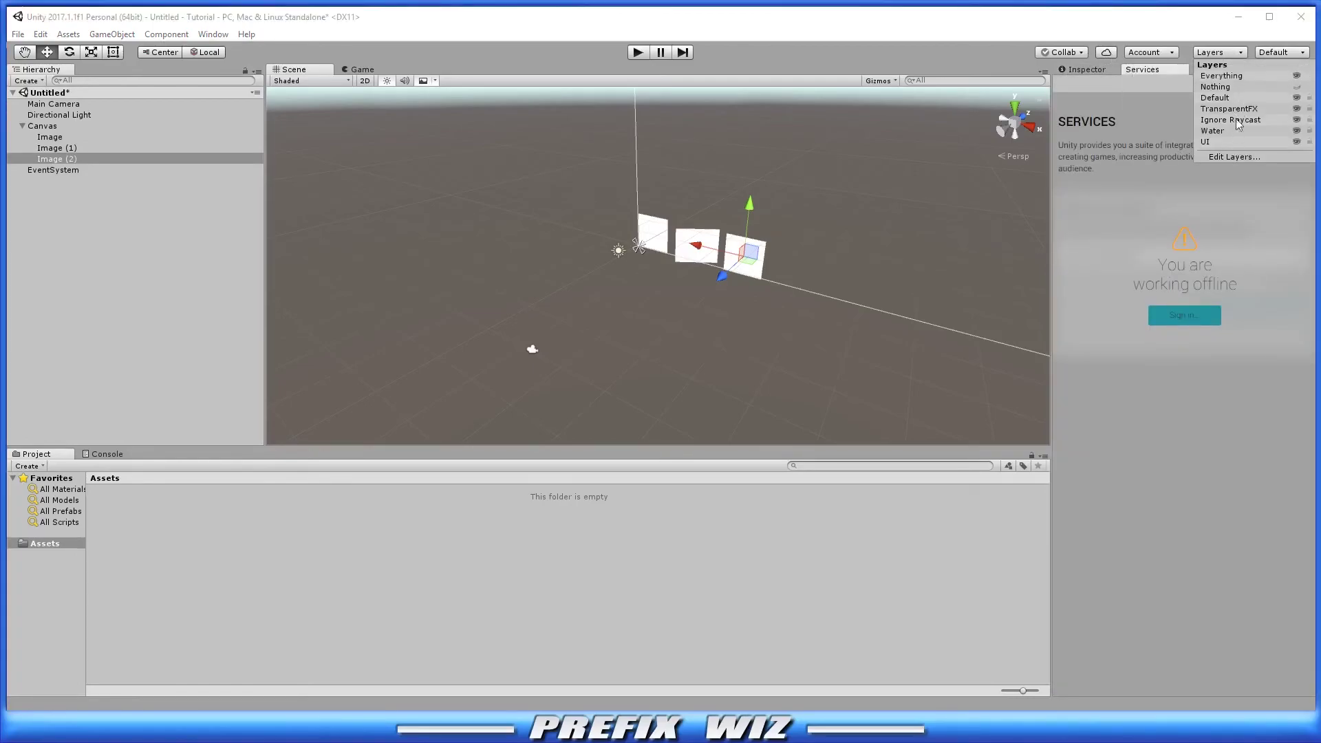
pyautogui.click(1279, 52)
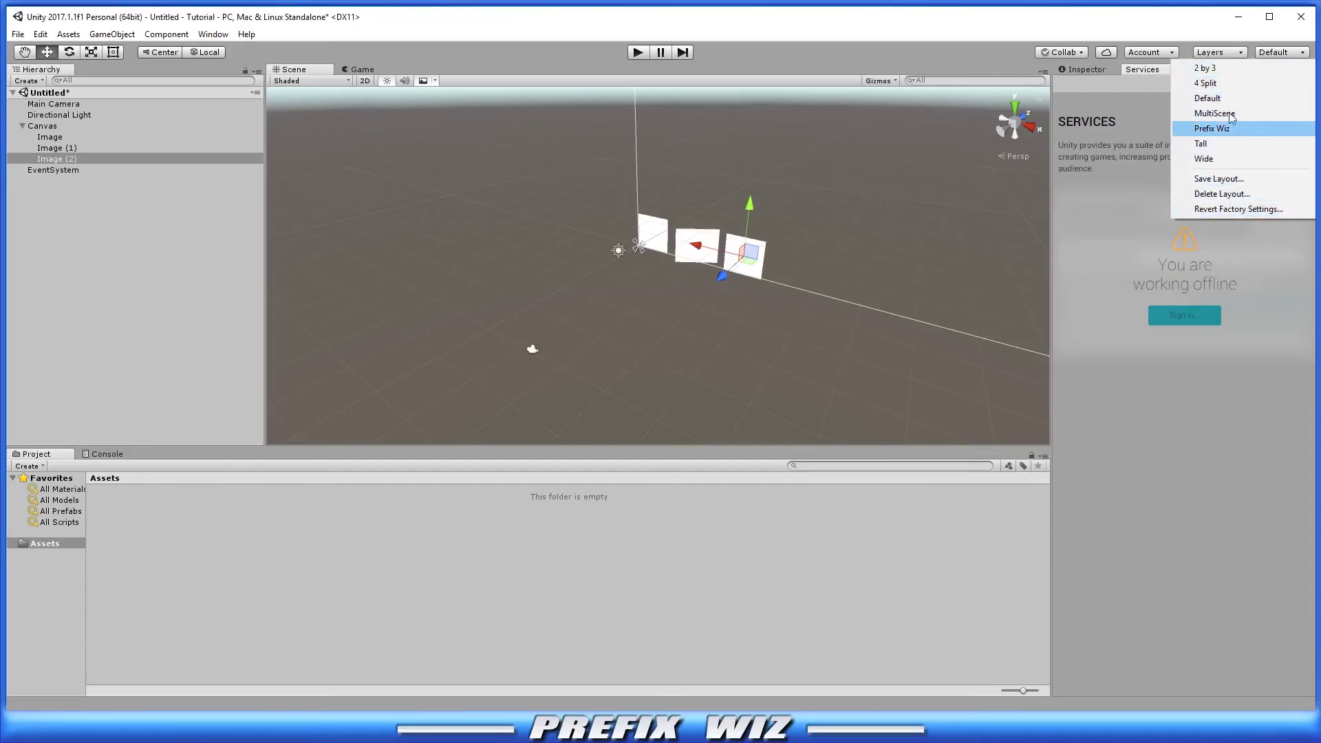
pyautogui.click(1213, 129)
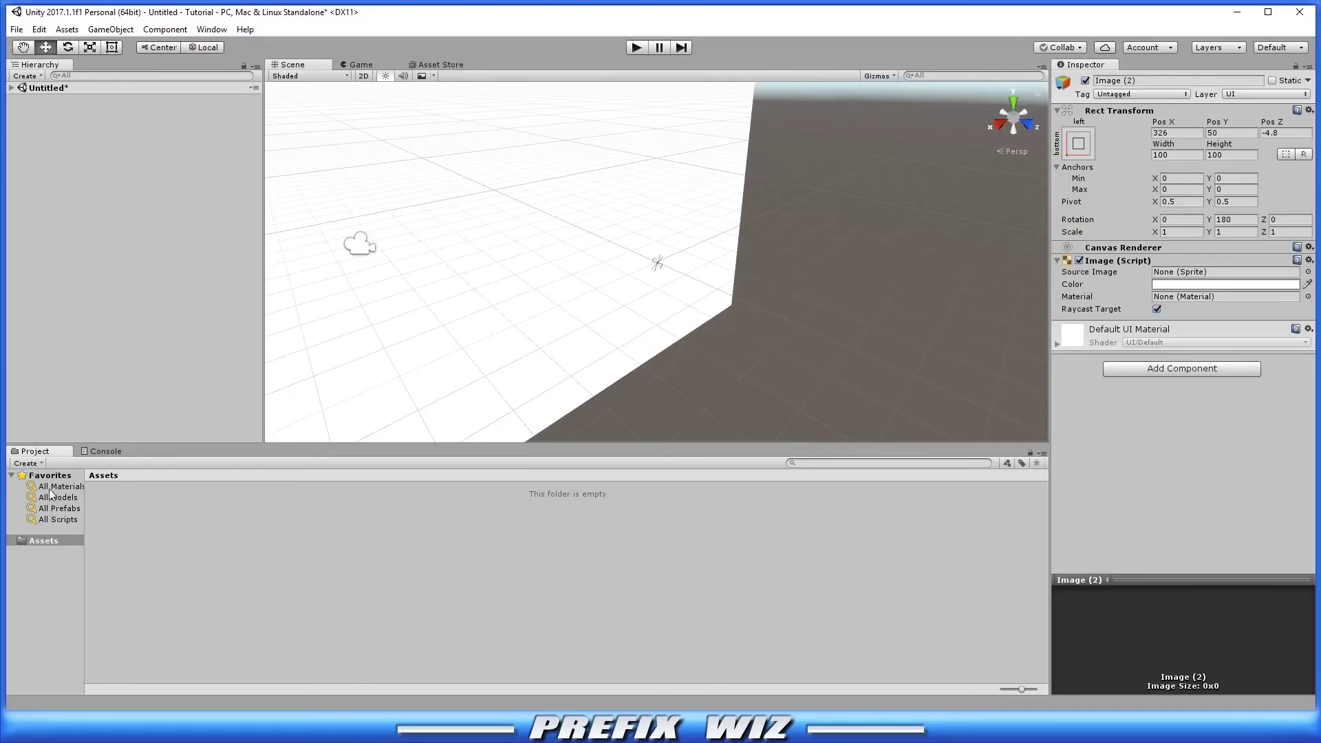
# View the Console messages, then return to the Project assets with Ctrl+5
pyautogui.click(108, 452)
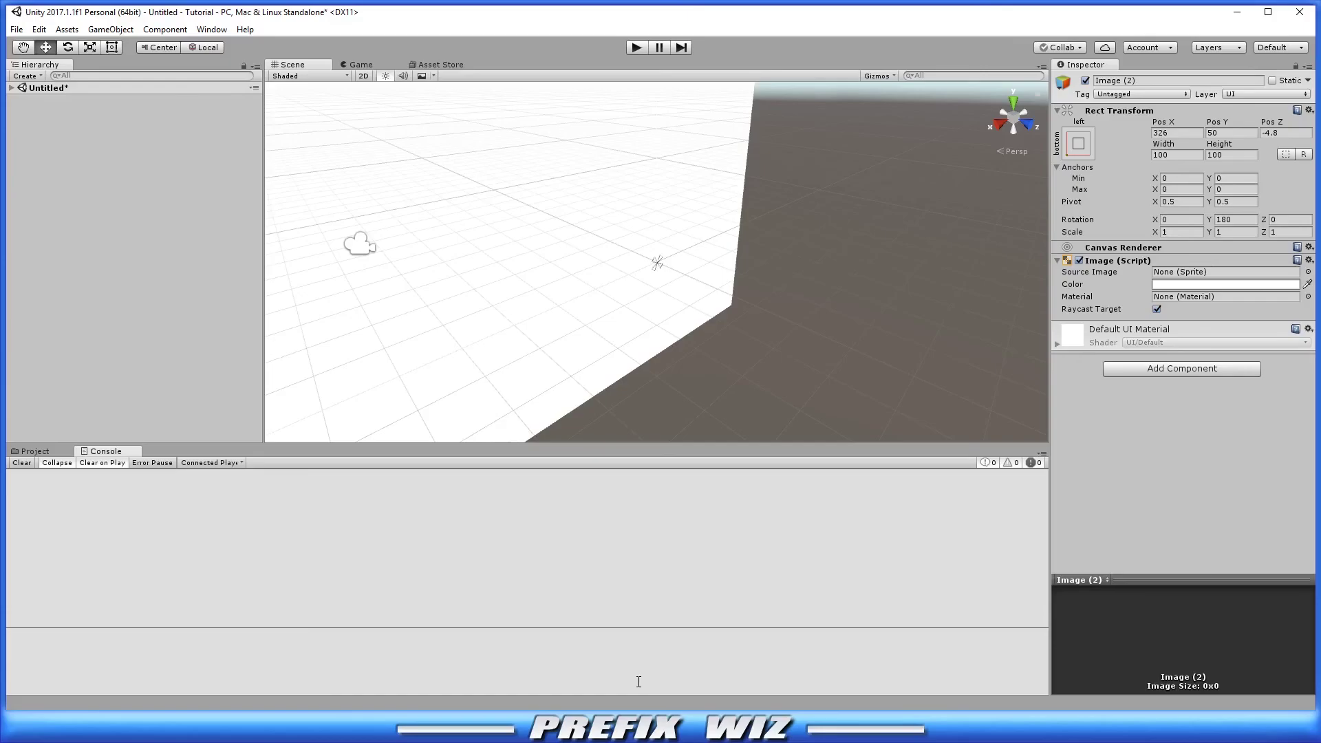
pyautogui.hotkey('ctrl', '5')
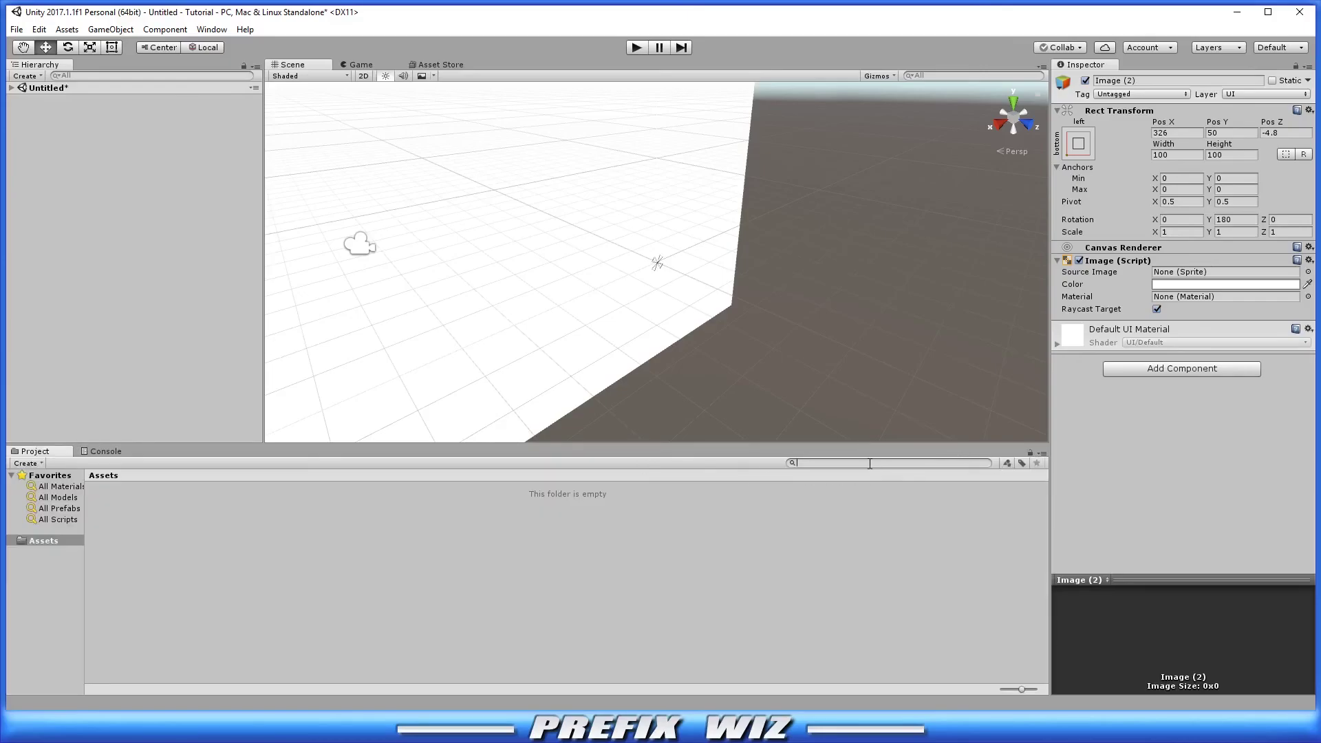